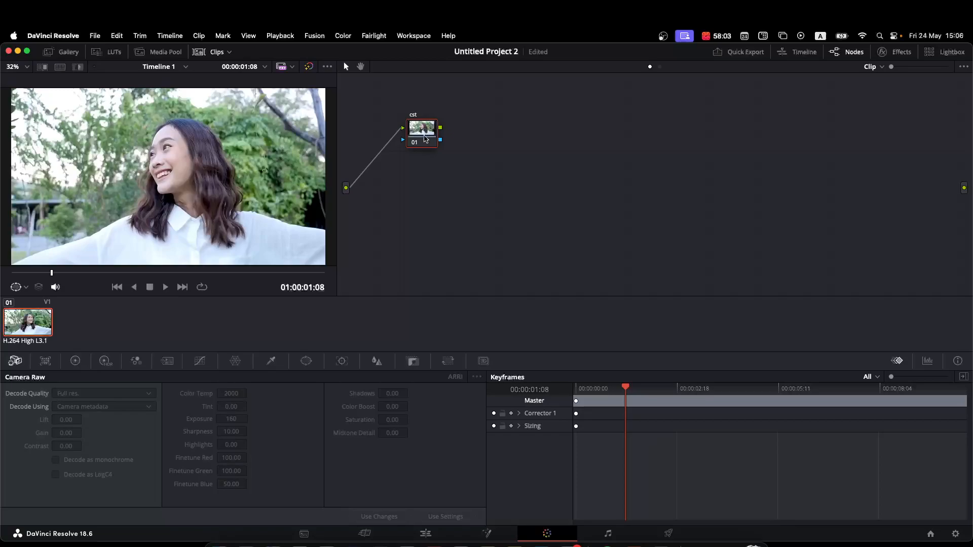
Step: Add a serial node directly after the cst node
drag(425, 138, 416, 140)
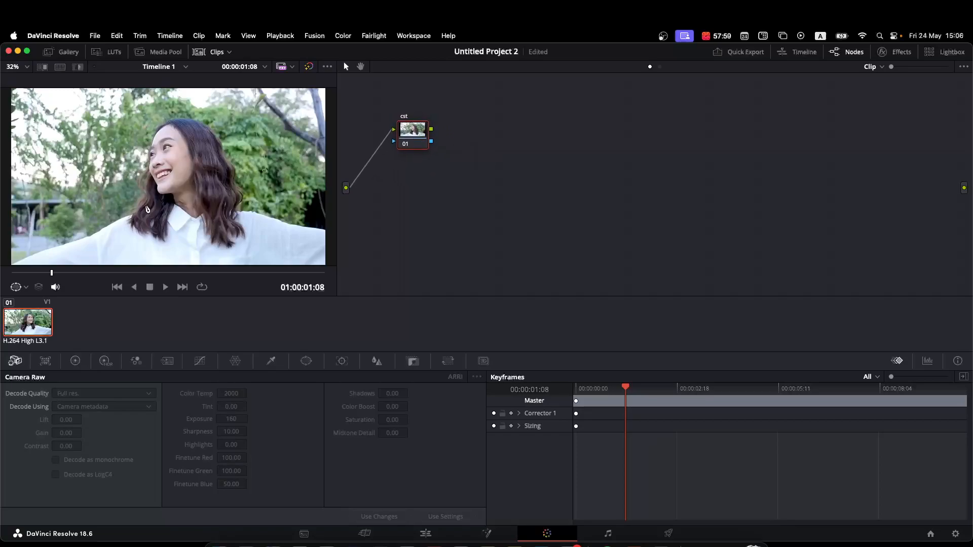
right_click(409, 128)
click(431, 147)
click(478, 134)
right_click(408, 133)
mouse_move(471, 184)
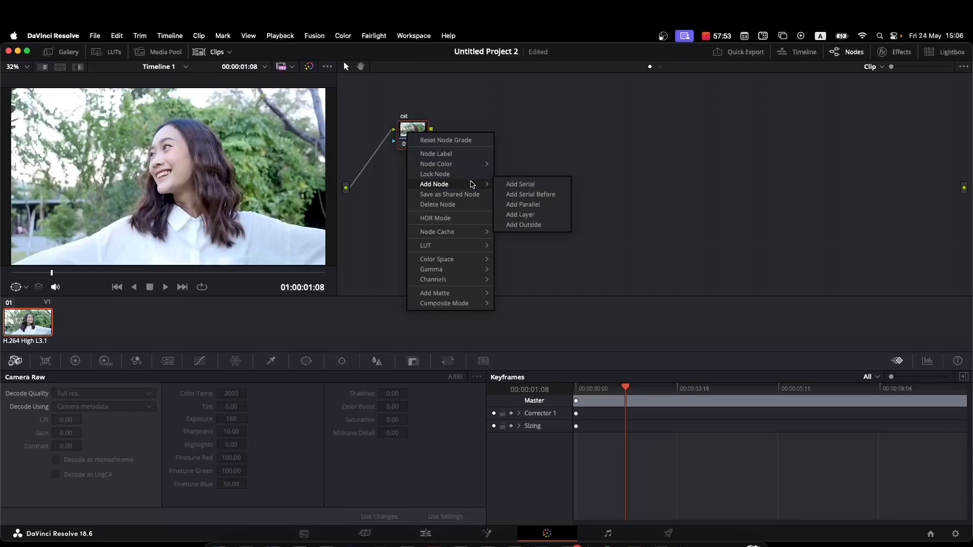
click(527, 184)
Step: Label the node following cst as "balance"
right_click(466, 139)
click(500, 160)
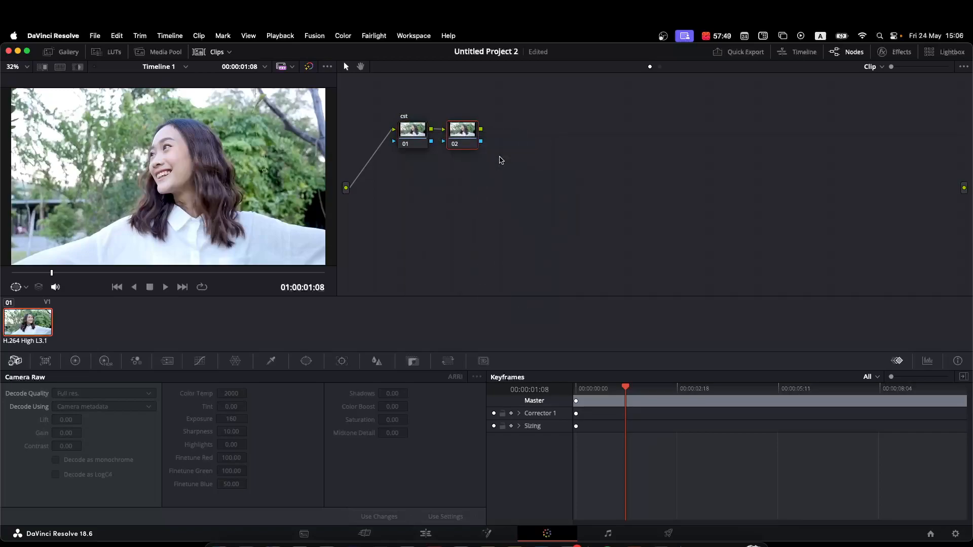
text(balandce)
key(Return)
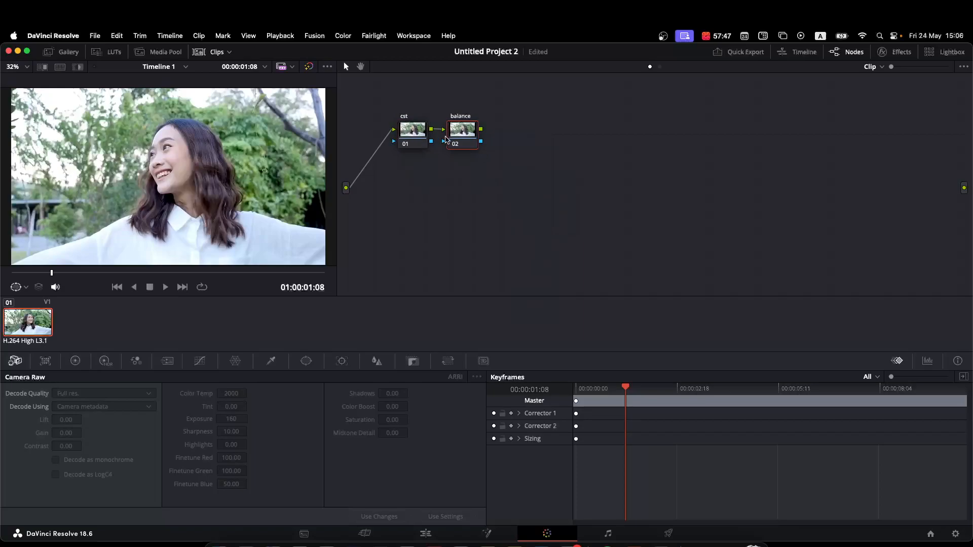
Step: Add a serial node after the balance node and attach a parallel mixer to it, placed slightly lower
key(alt+s)
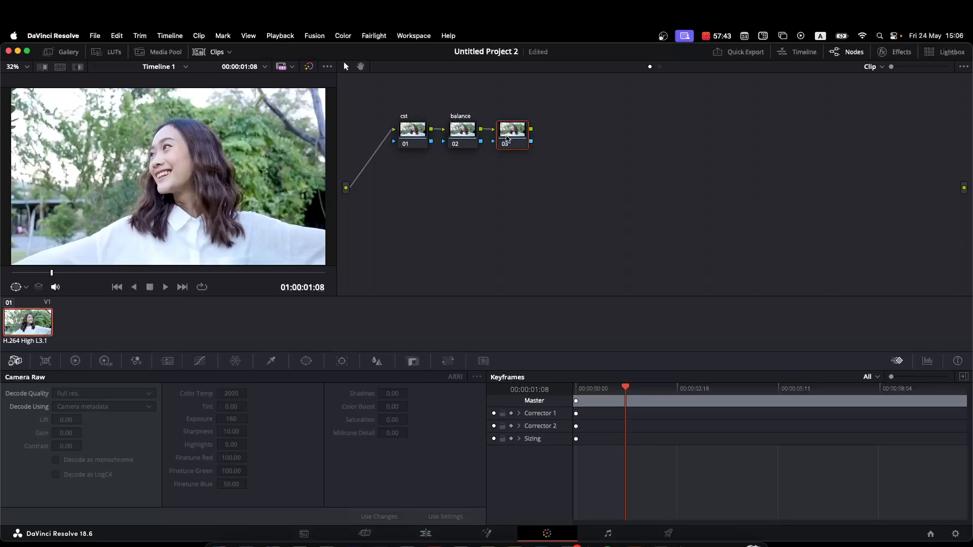
drag(507, 137, 503, 132)
right_click(510, 131)
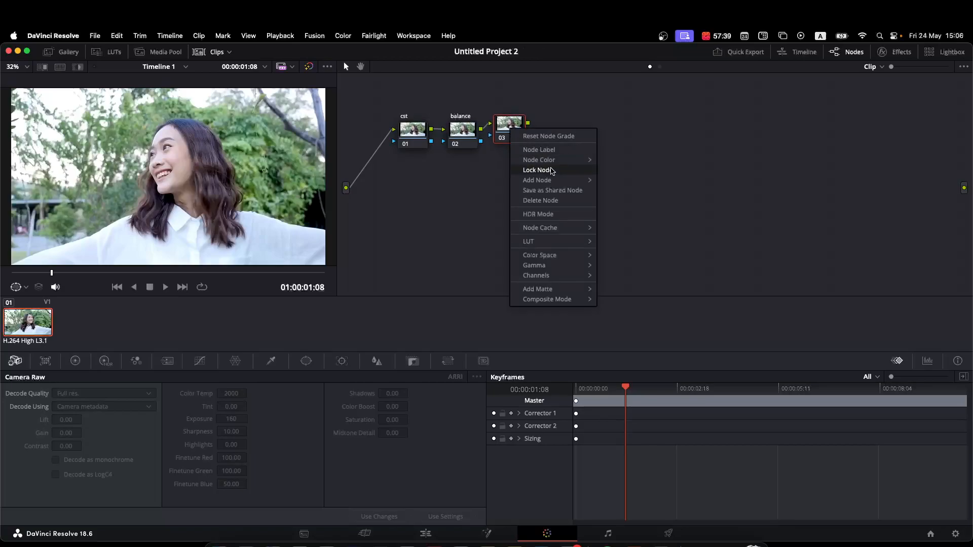
mouse_move(567, 180)
click(633, 201)
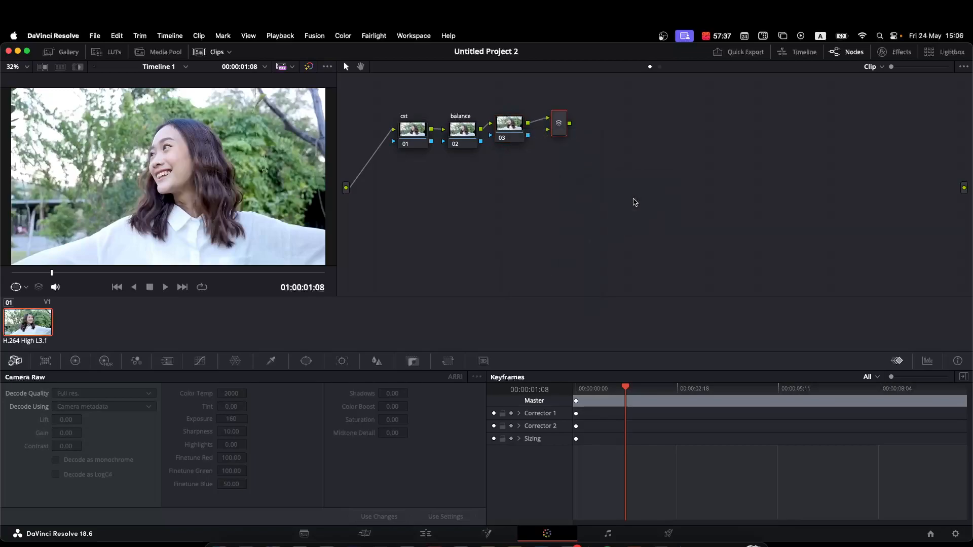
drag(567, 134, 566, 152)
Step: Add a parallel node beneath node 03 that feeds the same parallel mixer
click(515, 137)
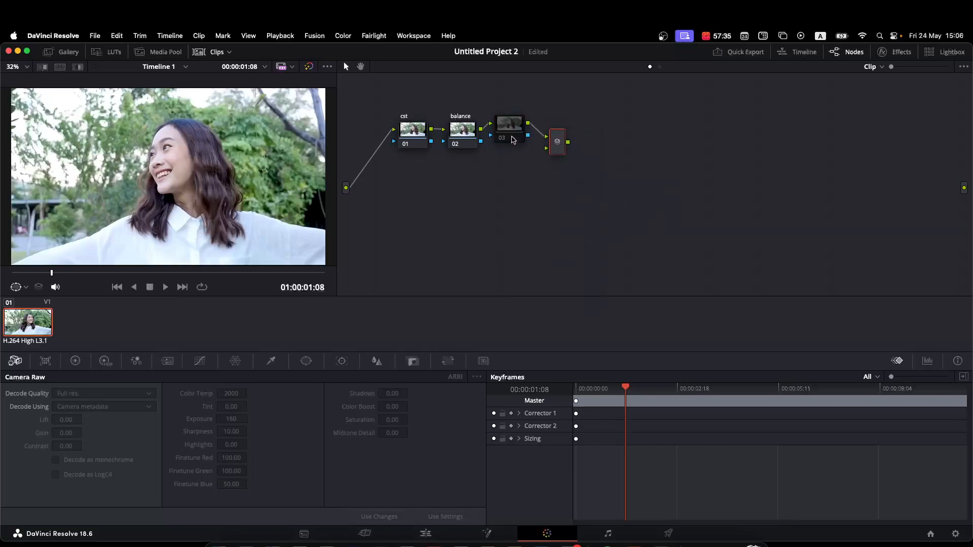
click(519, 138)
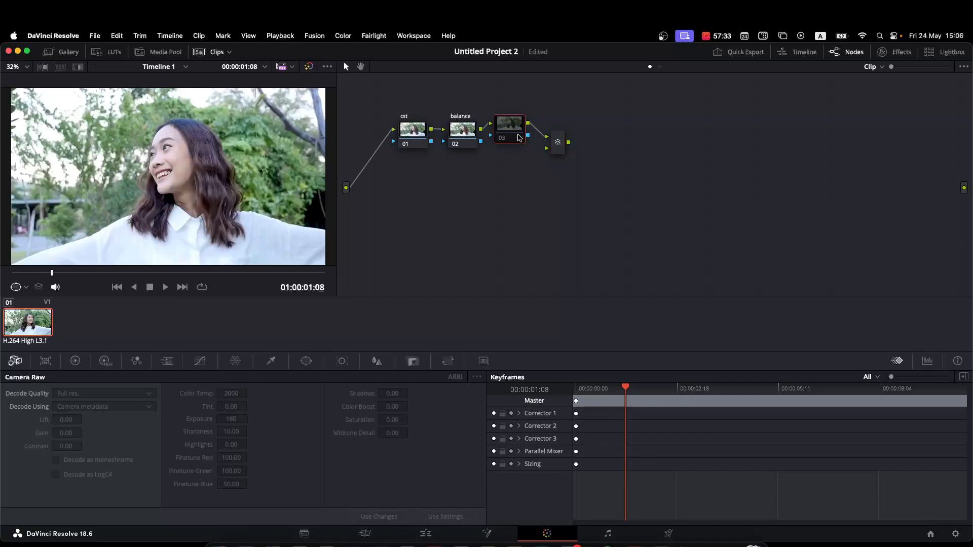
right_click(519, 138)
mouse_move(568, 187)
click(639, 207)
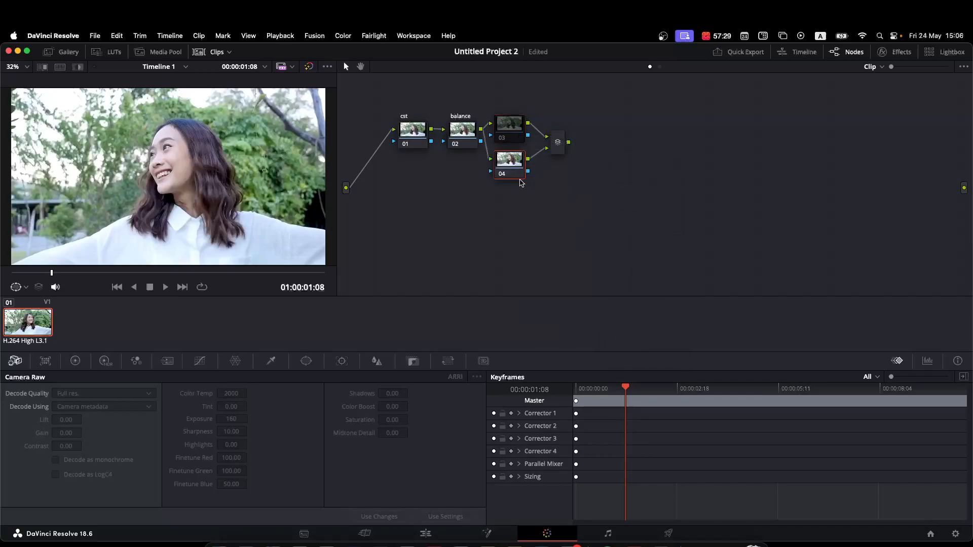
Step: Add two more parallel nodes beneath node 04, making four parallel branches after balance
drag(515, 175, 520, 177)
right_click(519, 177)
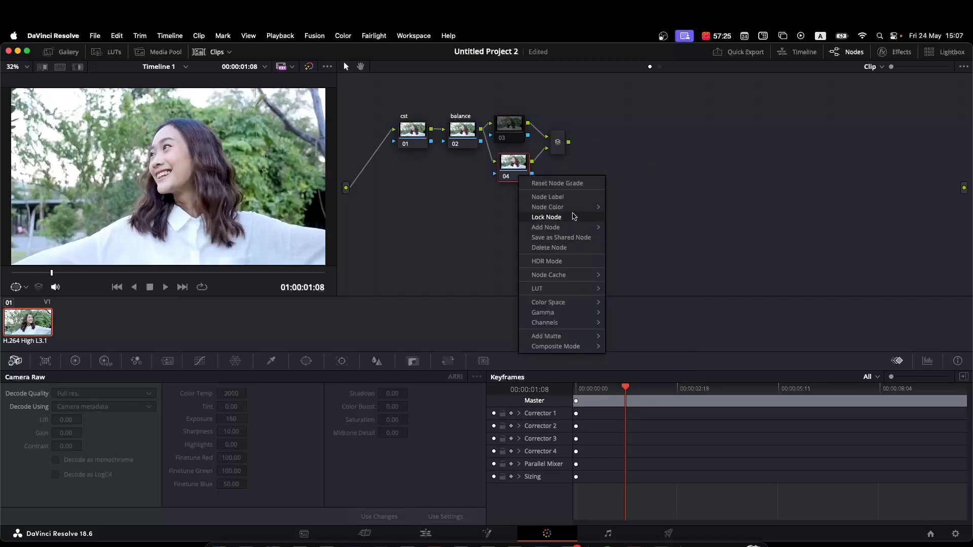
mouse_move(582, 228)
click(623, 256)
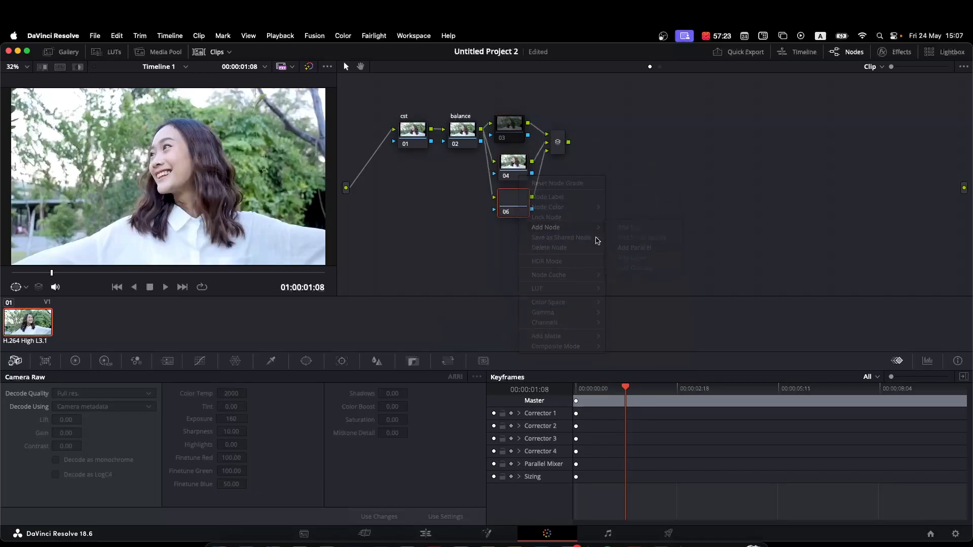
right_click(520, 208)
mouse_move(571, 261)
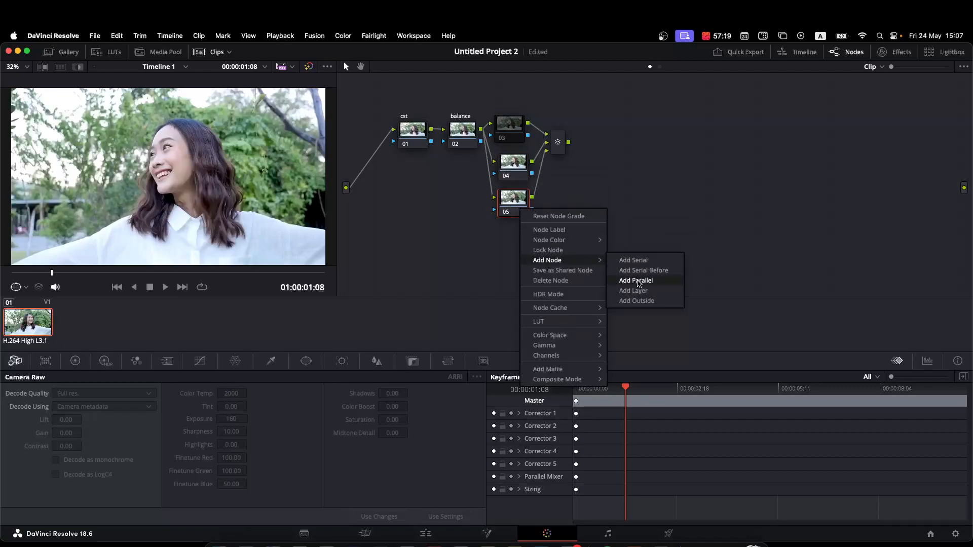
click(636, 280)
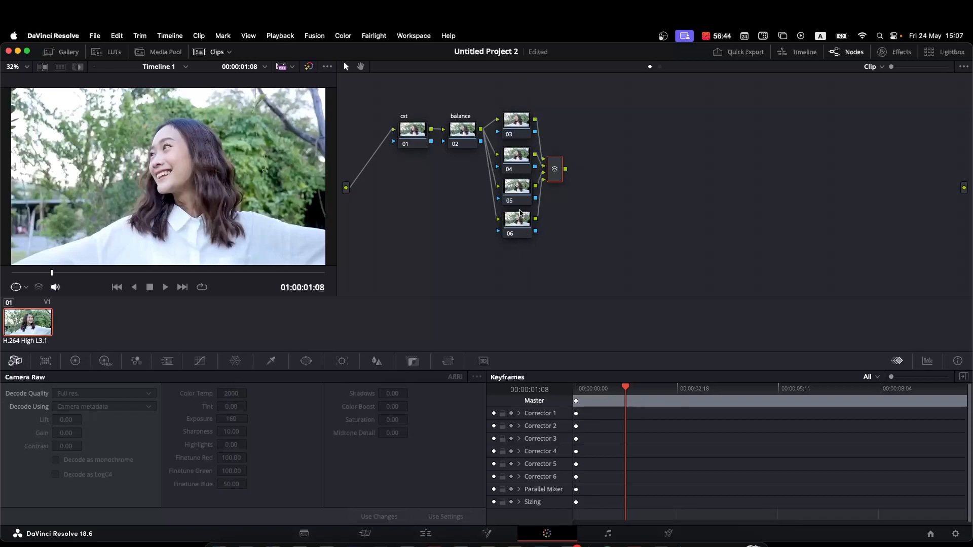
Step: Add a serial node after the parallel mixer that joins the four branches
right_click(558, 168)
mouse_move(602, 175)
click(695, 175)
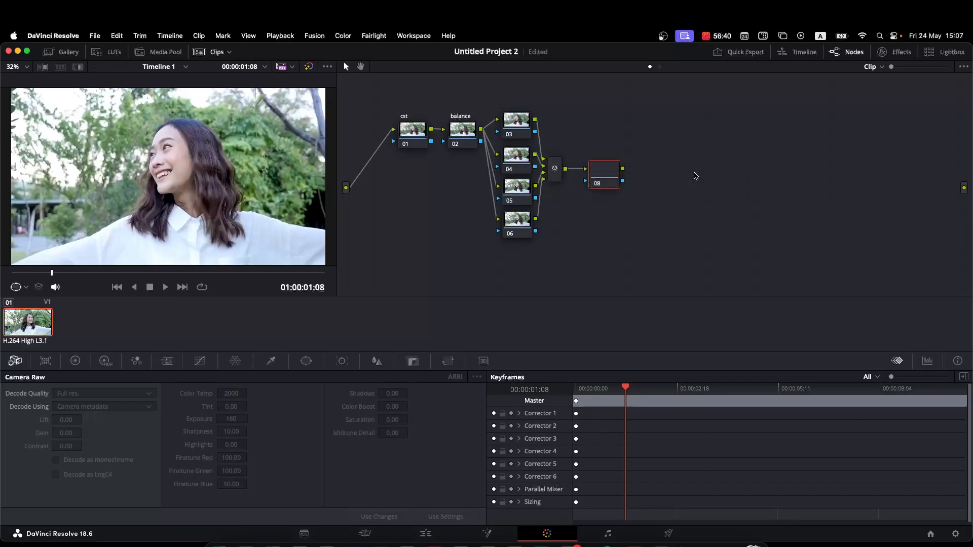
drag(599, 176, 598, 171)
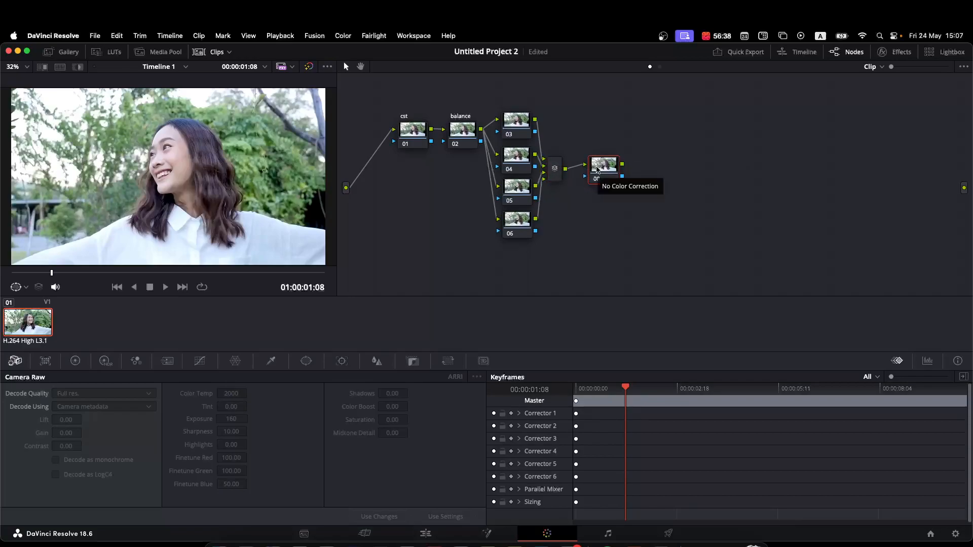
Step: Label the serial node after the parallel mixer as "rec709"
right_click(596, 168)
click(616, 175)
text(rec709)
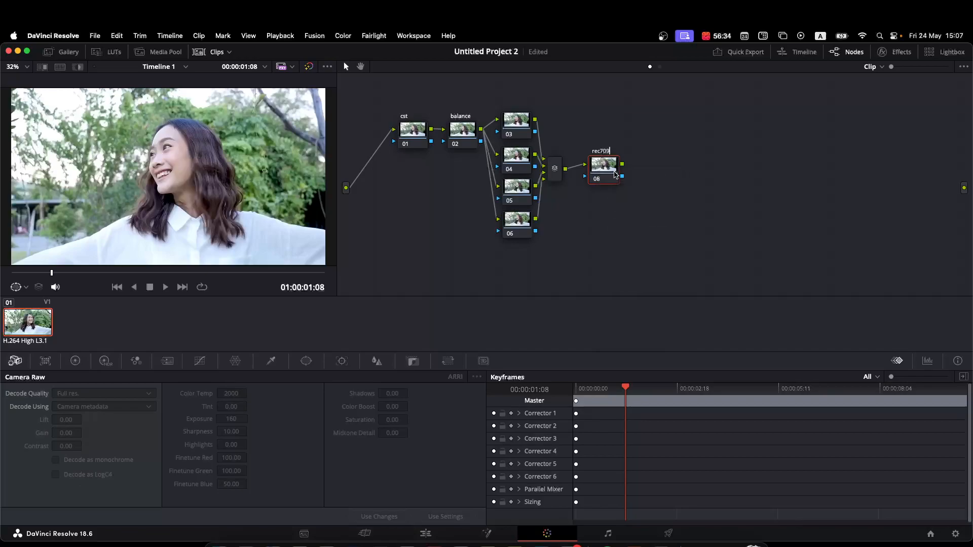
key(Return)
right_click(610, 163)
key(Escape)
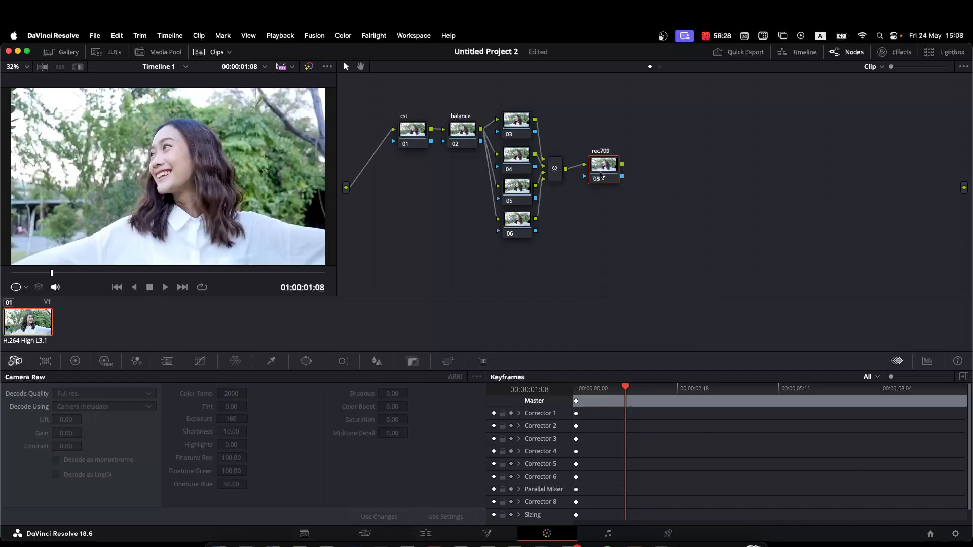
Step: Add two serial nodes after rec709 and label them "cst" and "lut" in that order
key(alt+s)
key(alt+s)
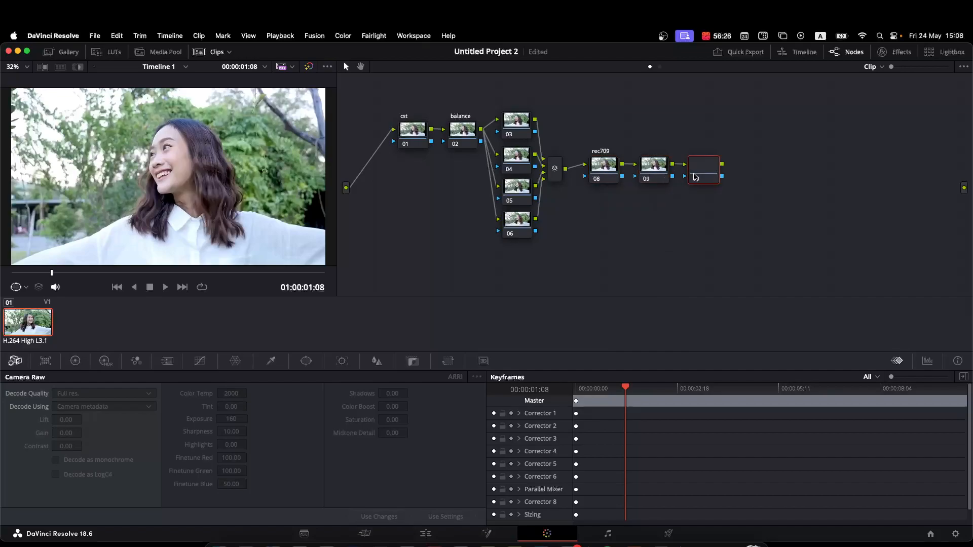
right_click(662, 174)
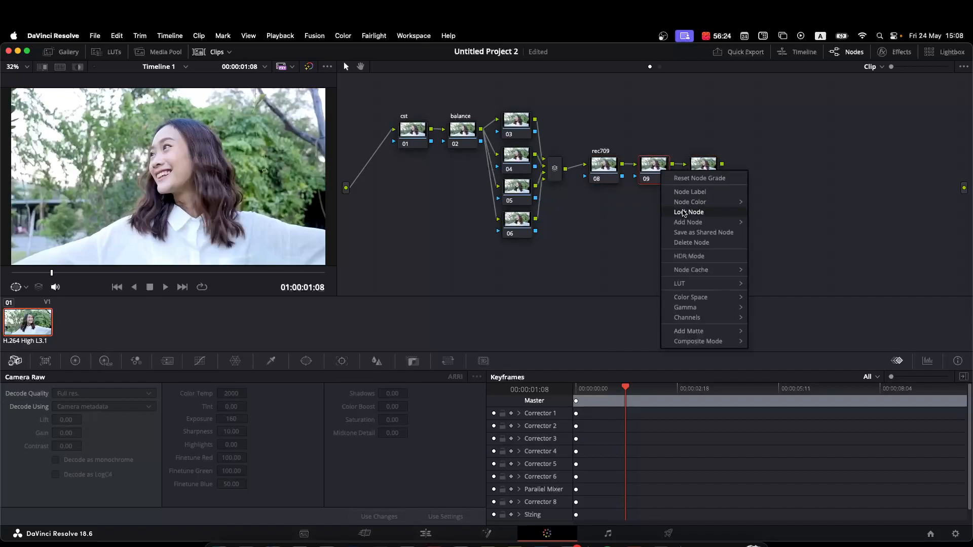
click(694, 192)
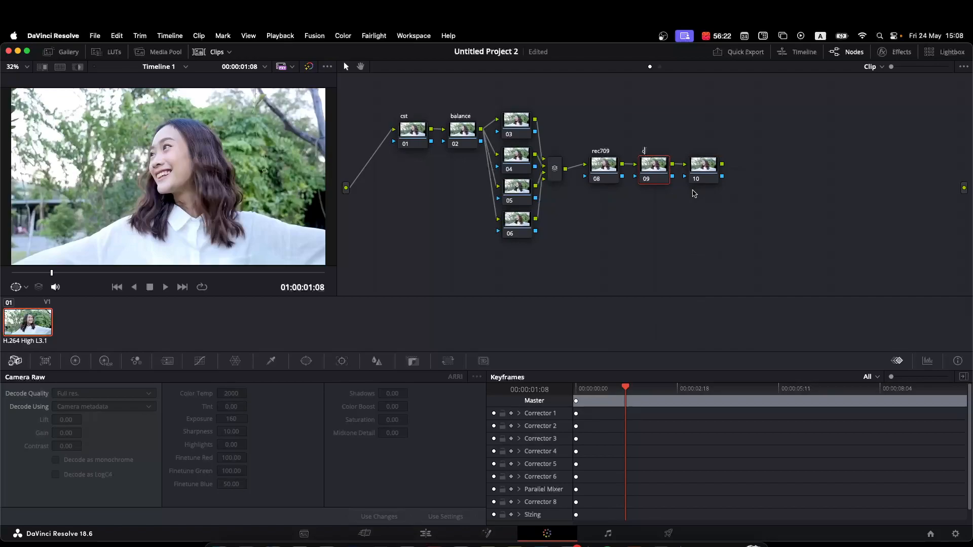
click(693, 172)
right_click(700, 171)
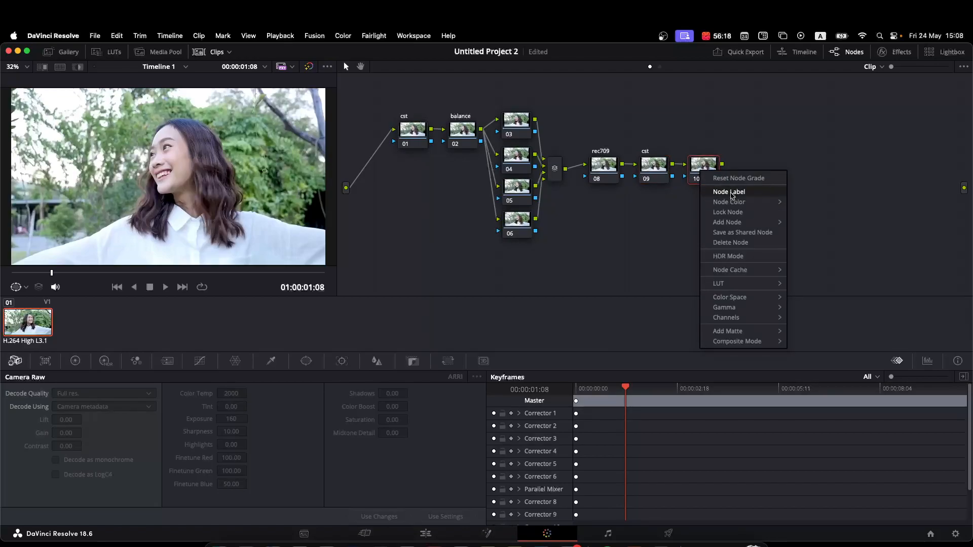
click(731, 194)
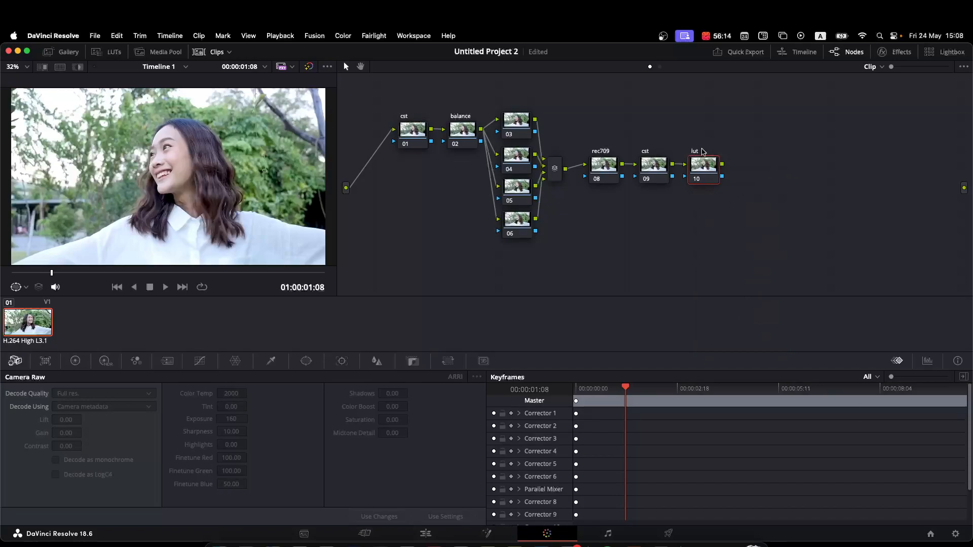
Step: Add a serial node after the lut node and move it below the rec709 node
right_click(710, 173)
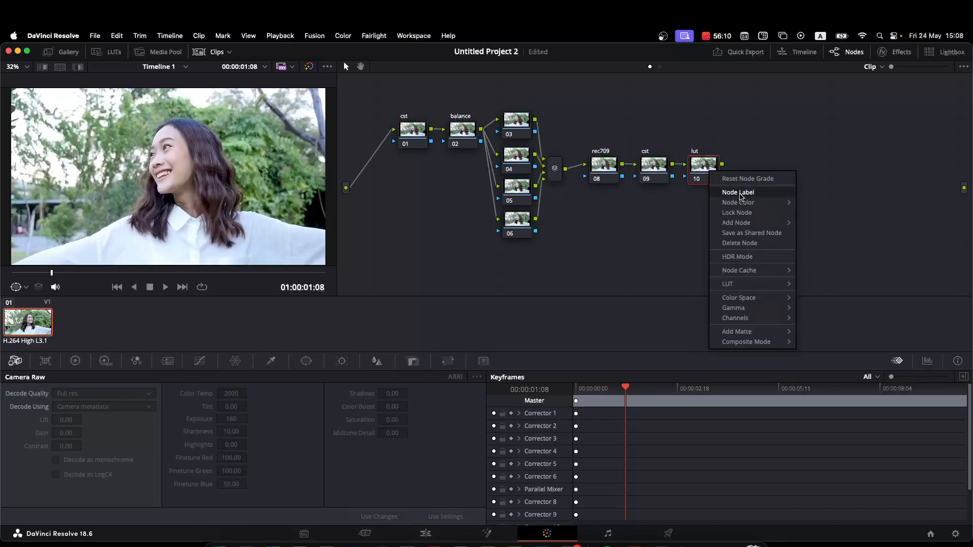
mouse_move(774, 223)
click(806, 220)
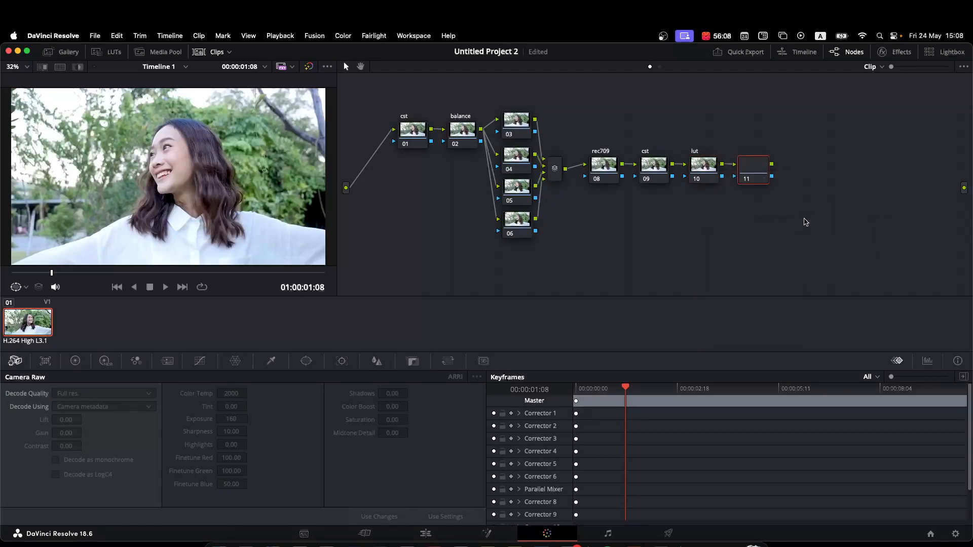
drag(752, 176, 618, 232)
Step: Attach a parallel mixer to node 11 and move the mixer a little lower
right_click(618, 233)
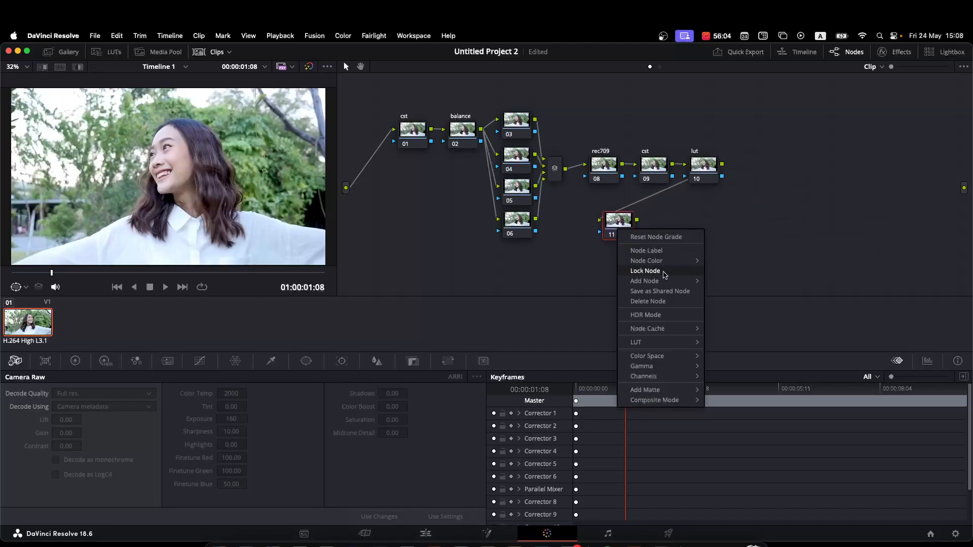
mouse_move(656, 280)
click(739, 301)
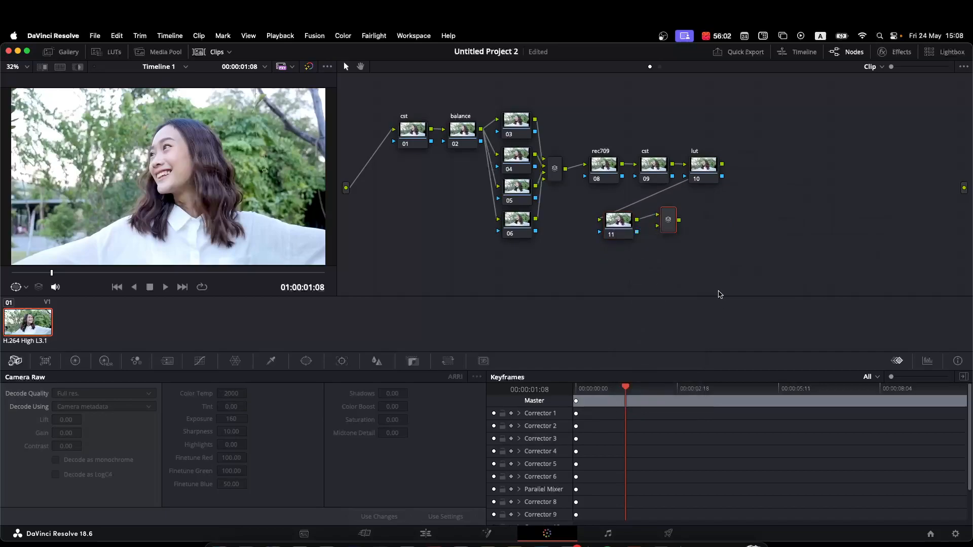
drag(668, 223, 664, 251)
Step: Add two more parallel nodes beneath node 11 that feed its mixer, and align the three branches in a column
click(615, 232)
drag(615, 233, 615, 228)
right_click(616, 227)
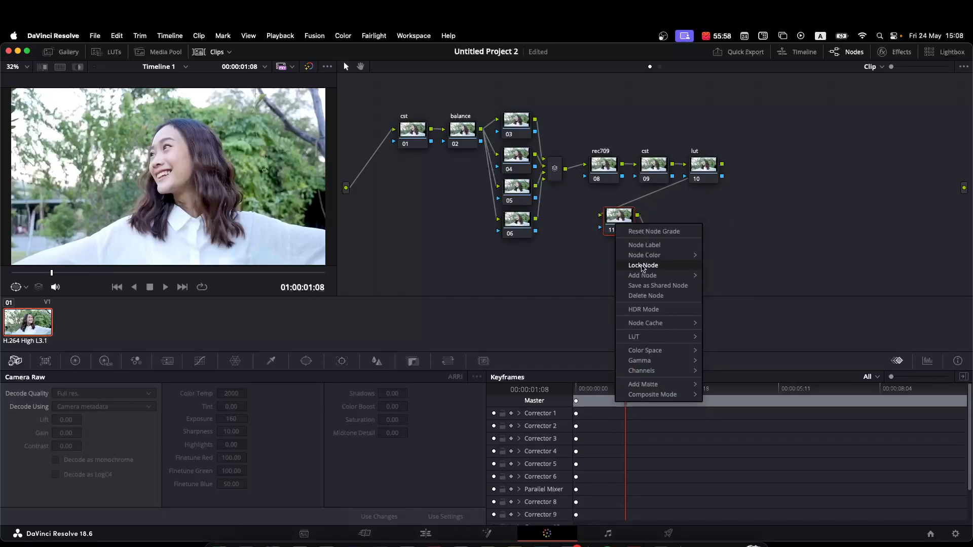
mouse_move(652, 277)
click(718, 295)
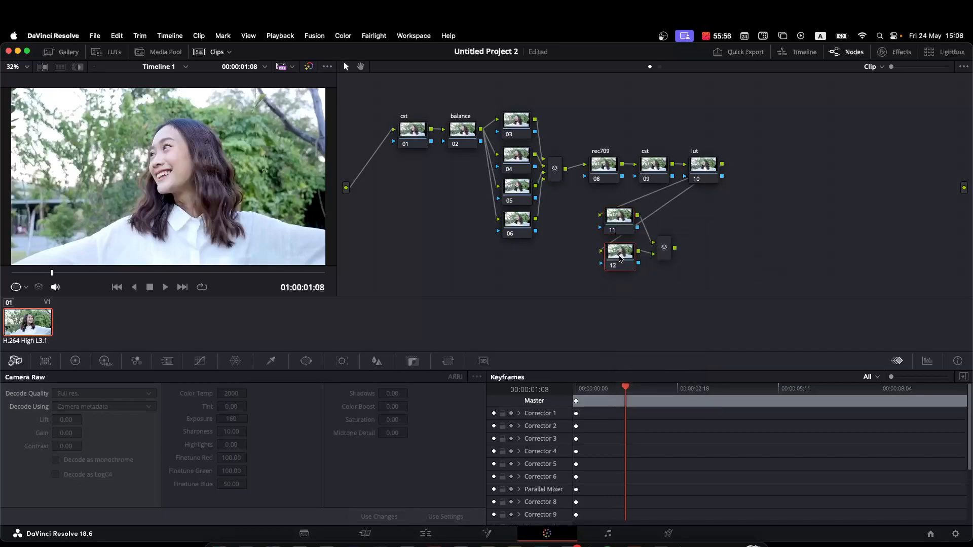
right_click(623, 258)
mouse_move(664, 309)
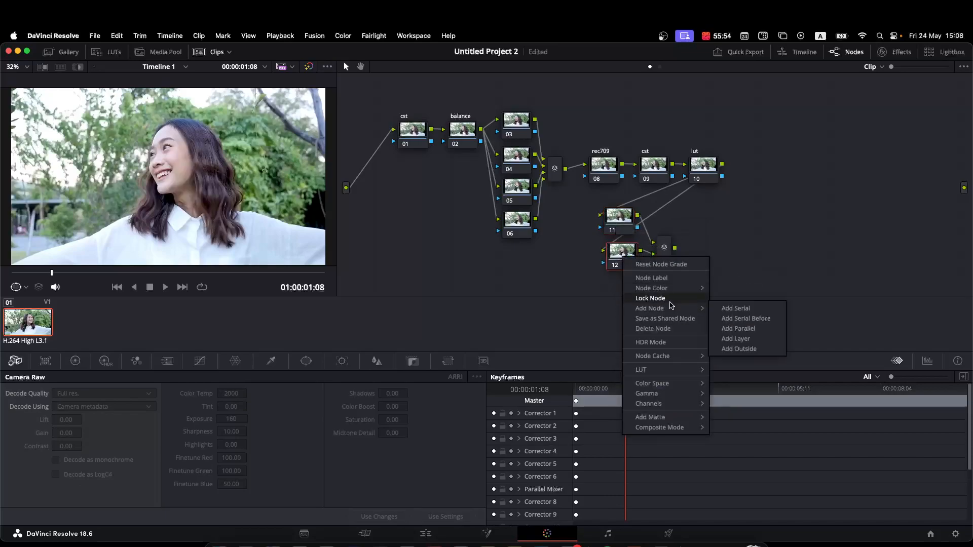
click(735, 338)
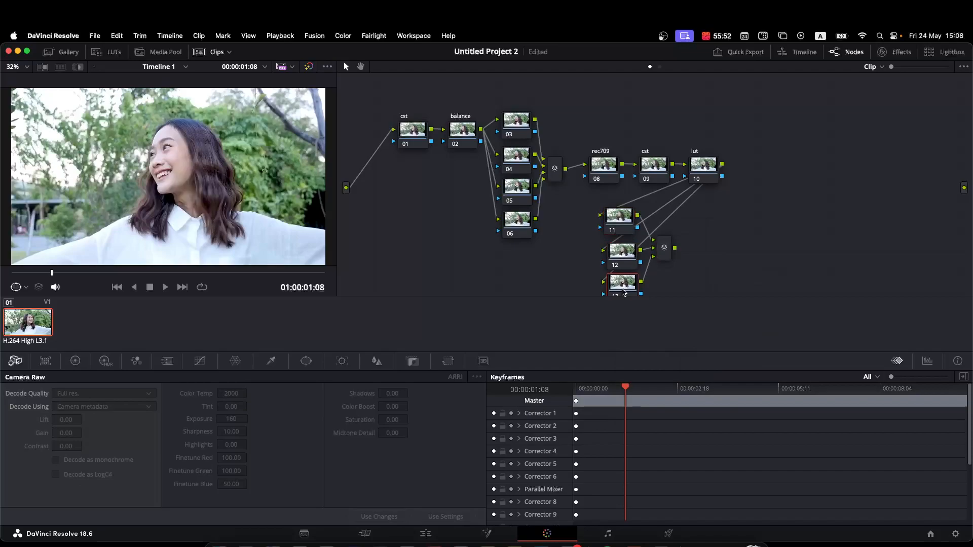
drag(620, 216, 622, 221)
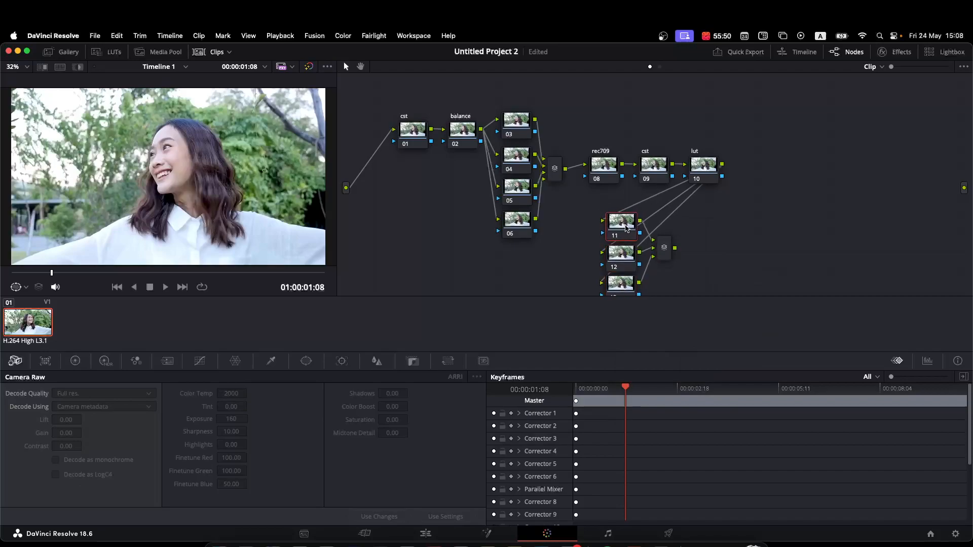
Step: Add a serial node after the parallel mixer that joins nodes 11, 12 and 13
scroll(710, 258, down, 2)
click(665, 245)
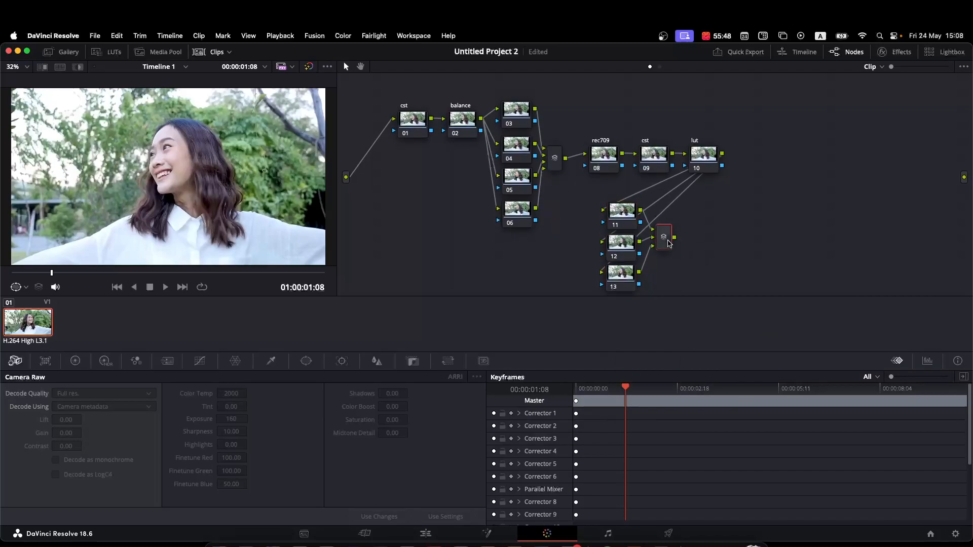
right_click(667, 246)
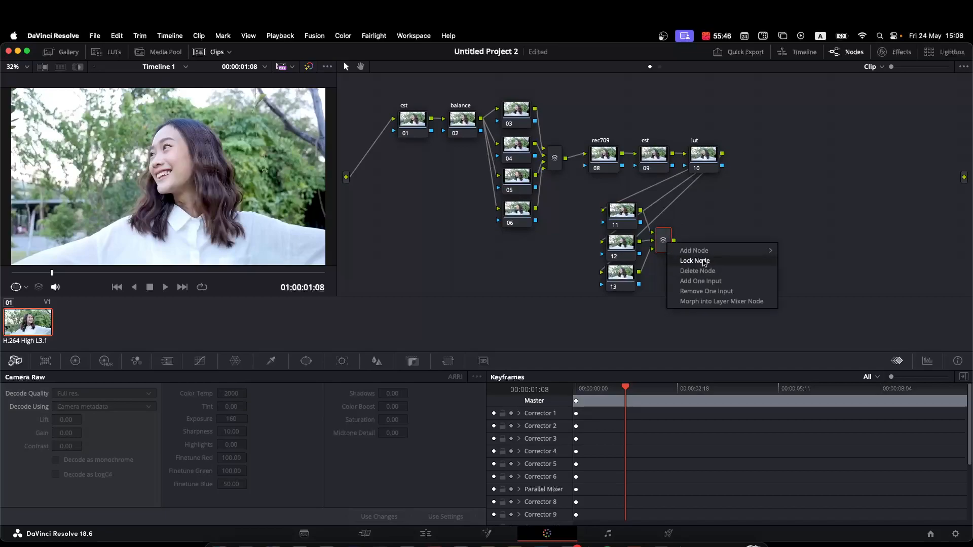
mouse_move(709, 250)
click(796, 251)
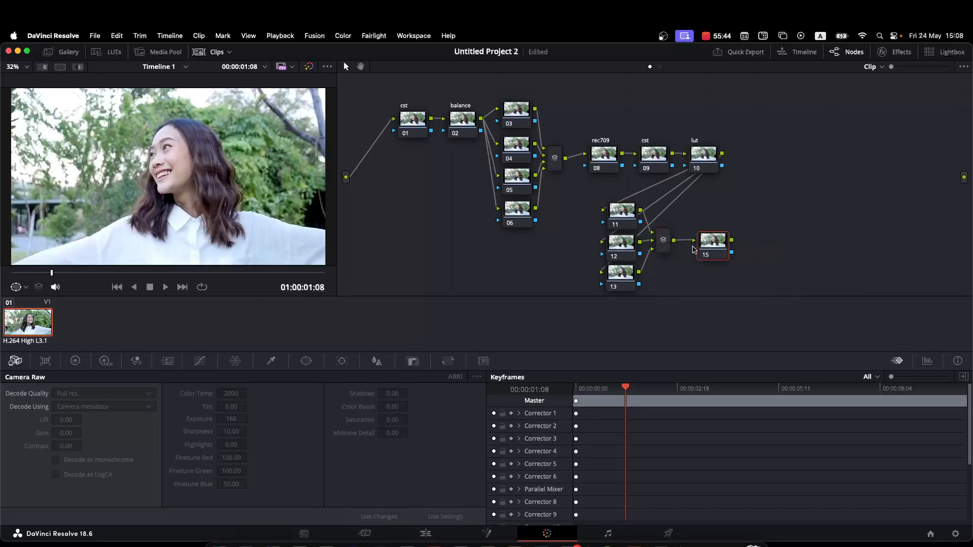
Step: Connect node 15's output to the node tree's final output and save the project
drag(720, 245, 962, 180)
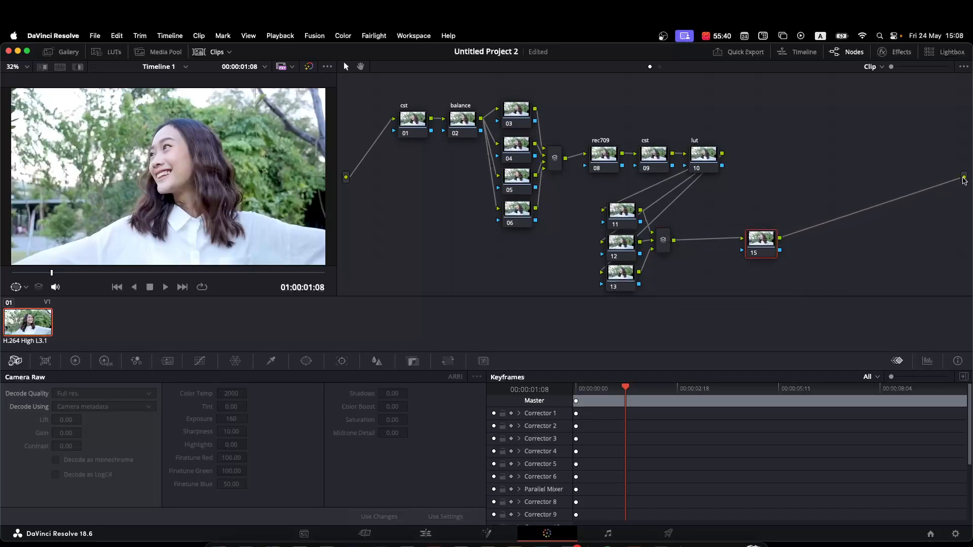
key(super+s)
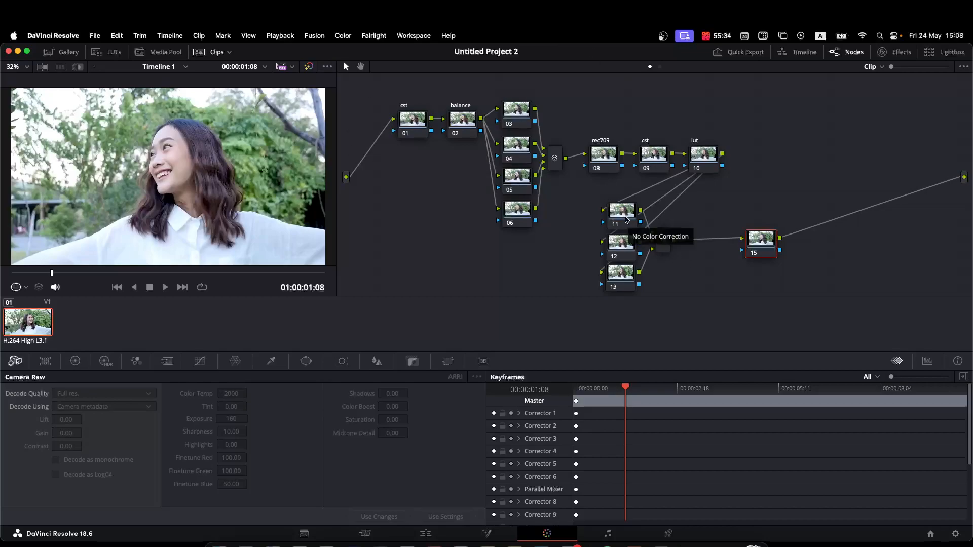
Step: Label node 11, the uppermost branch of the second parallel group, as 1
click(623, 219)
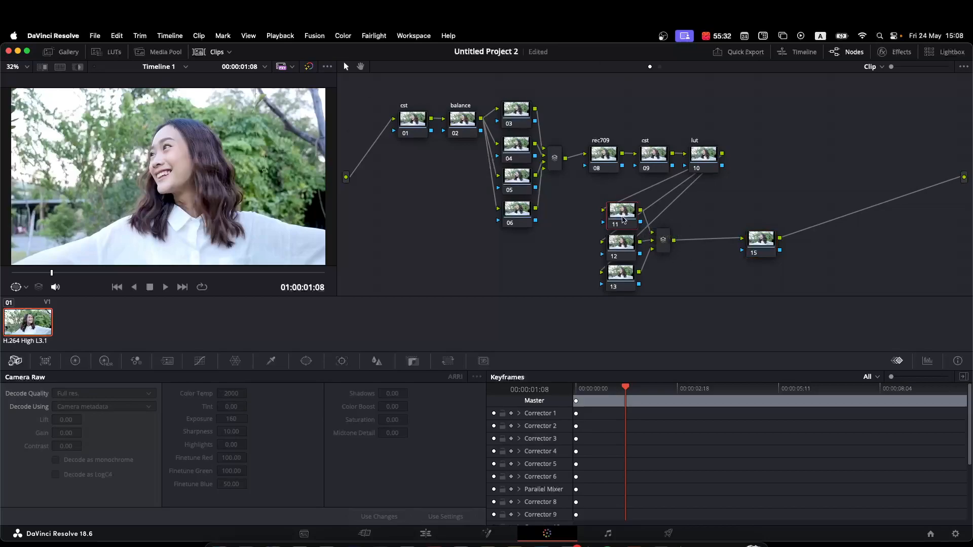
right_click(623, 218)
click(645, 240)
text(1)
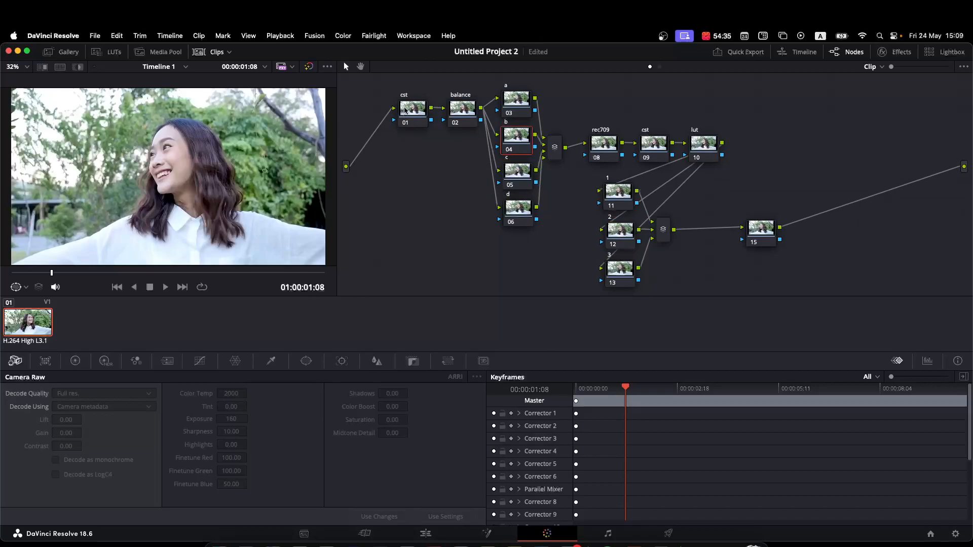
Step: Apply the Color Space Transform effect to the first cst node, node 01
click(461, 109)
click(420, 113)
click(882, 53)
drag(840, 197, 377, 128)
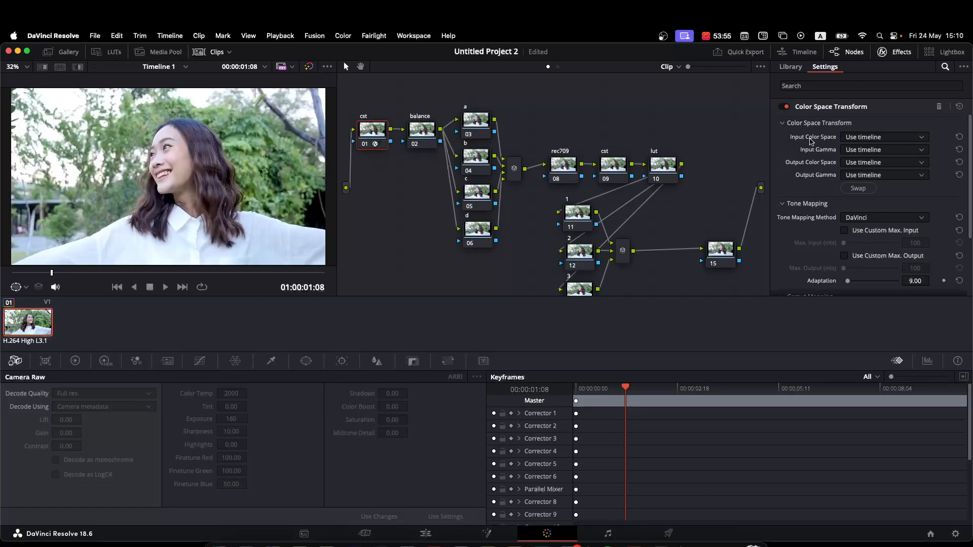
Step: Set node 01's input color space to Blackmagic Design Wide Gamut Gen 4 / 5 and input gamma to Blackmagic Design Film Gen 5
click(868, 138)
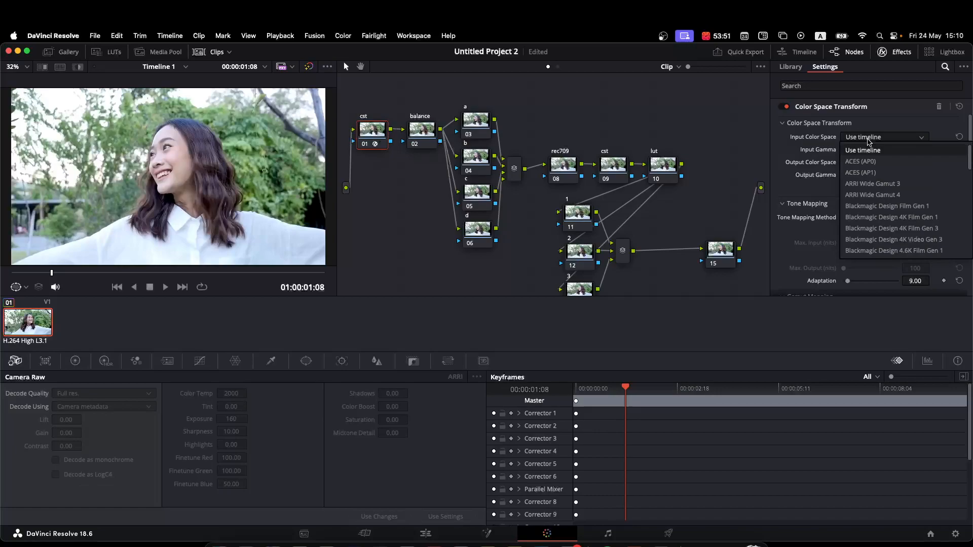
scroll(907, 198, down, 3)
scroll(917, 202, down, 6)
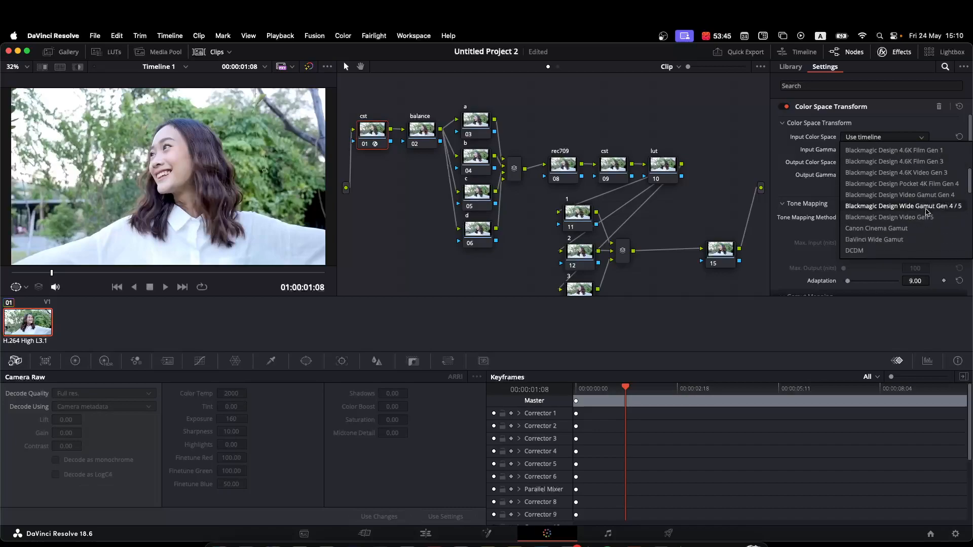
click(961, 211)
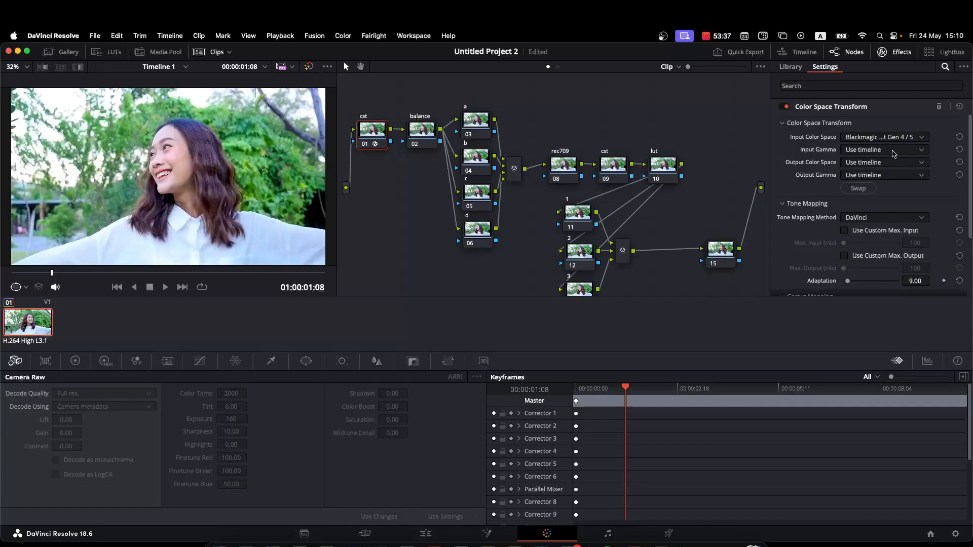
click(893, 151)
scroll(897, 226, down, 5)
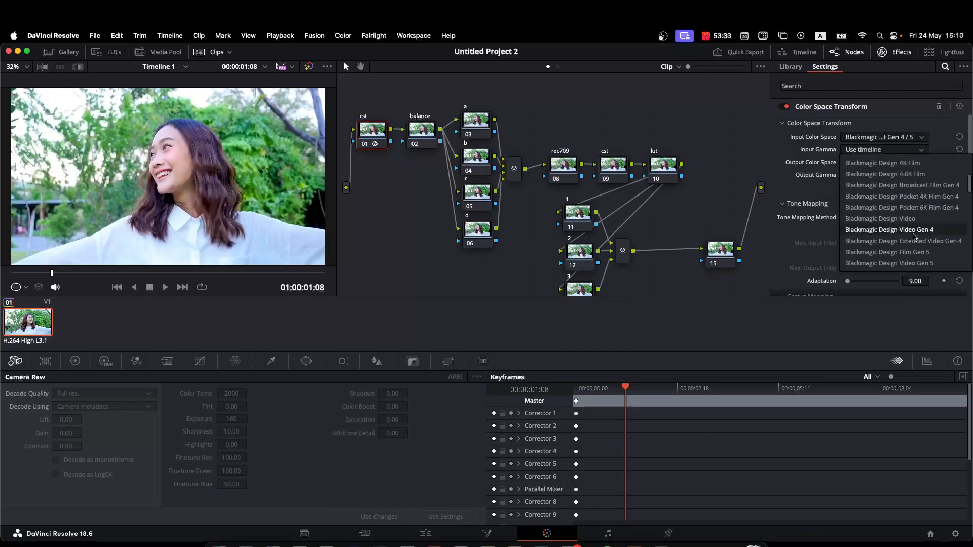
click(924, 253)
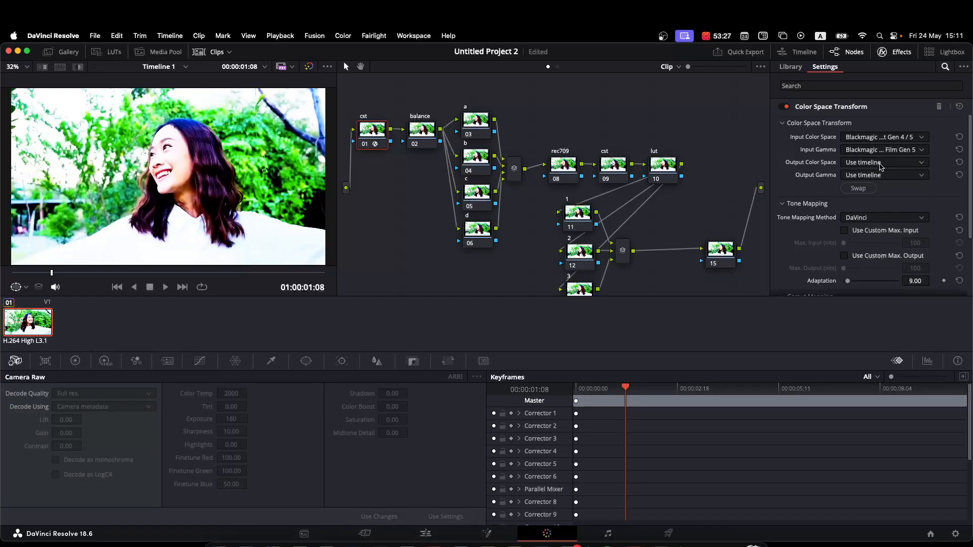
Step: Set node 01's output color space to DaVinci Wide Gamut and its output gamma to DaVinci Intermediate
click(880, 168)
scroll(890, 236, down, 5)
scroll(890, 236, up, 5)
click(887, 232)
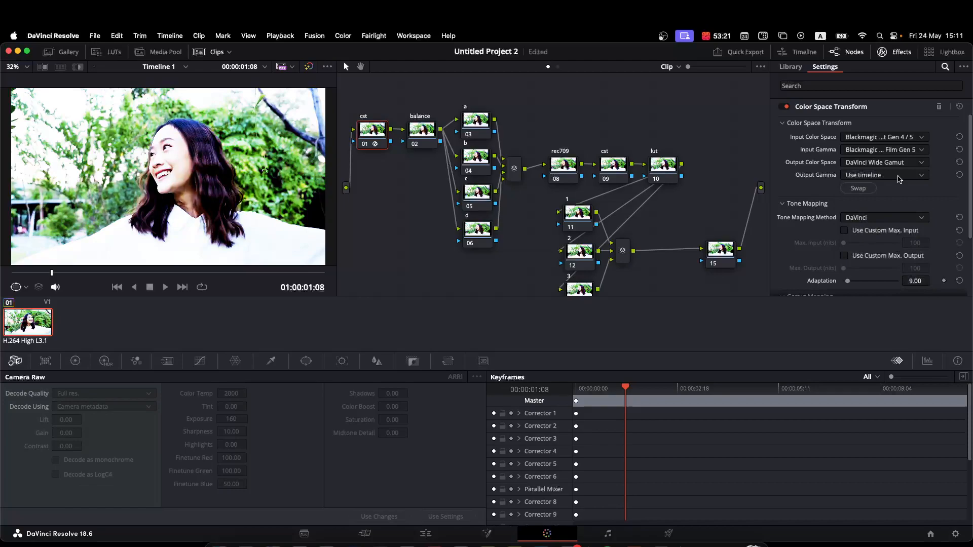
click(897, 175)
scroll(882, 226, down, 5)
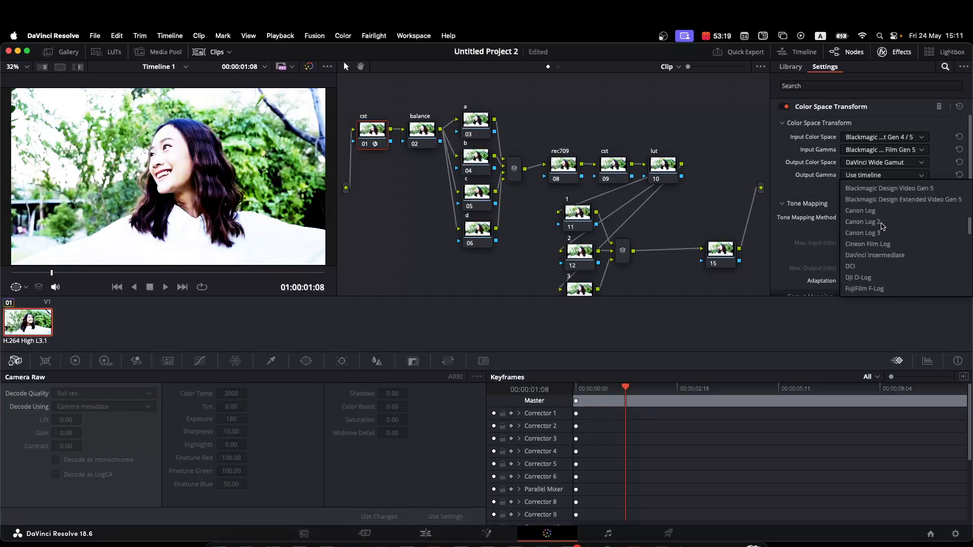
click(881, 254)
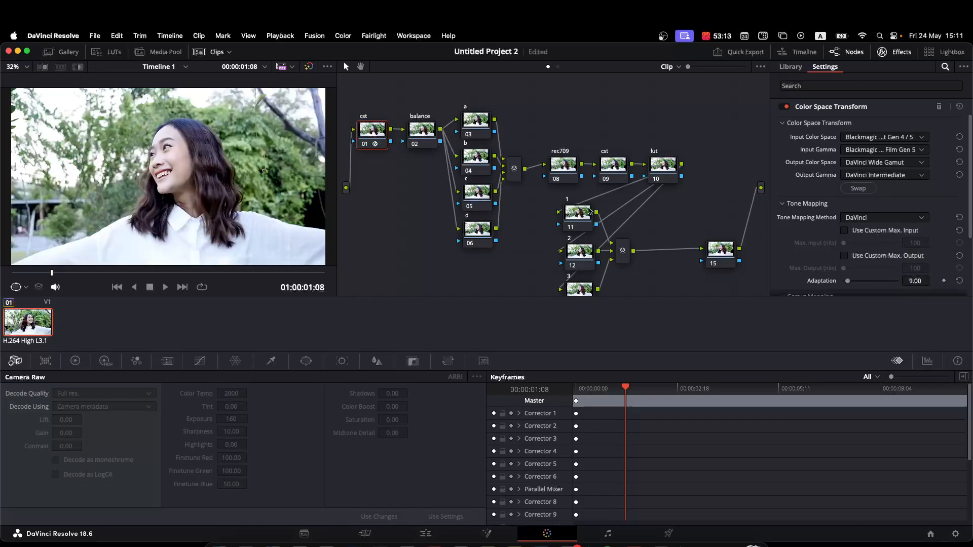
Step: Apply a Color Space Transform to the rec709 node with DaVinci Wide Gamut input color space and DaVinci Intermediate input gamma
click(566, 172)
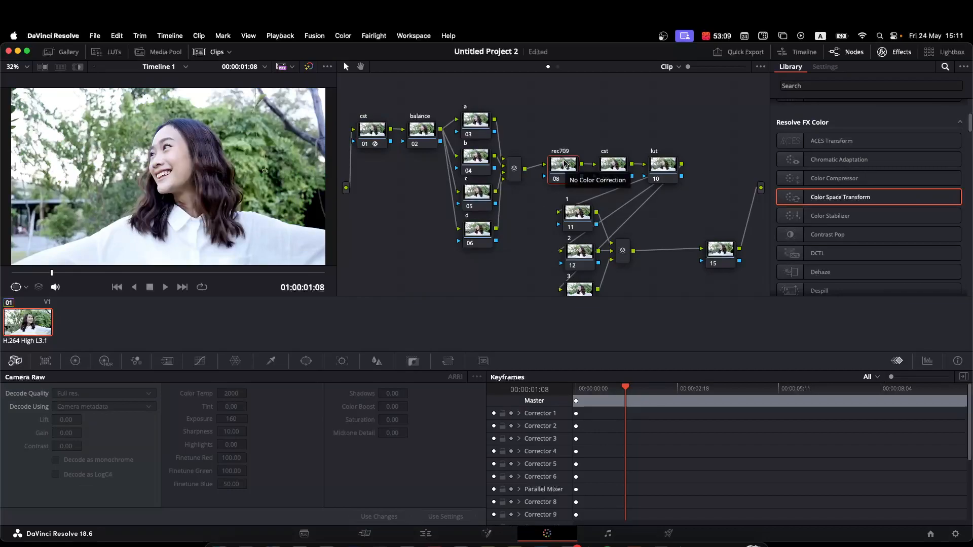
drag(831, 198, 564, 165)
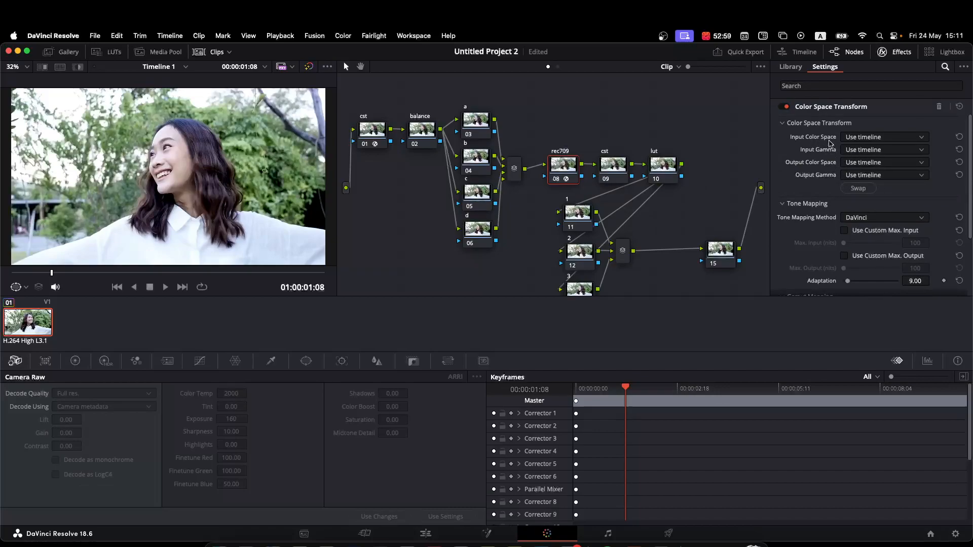
click(872, 138)
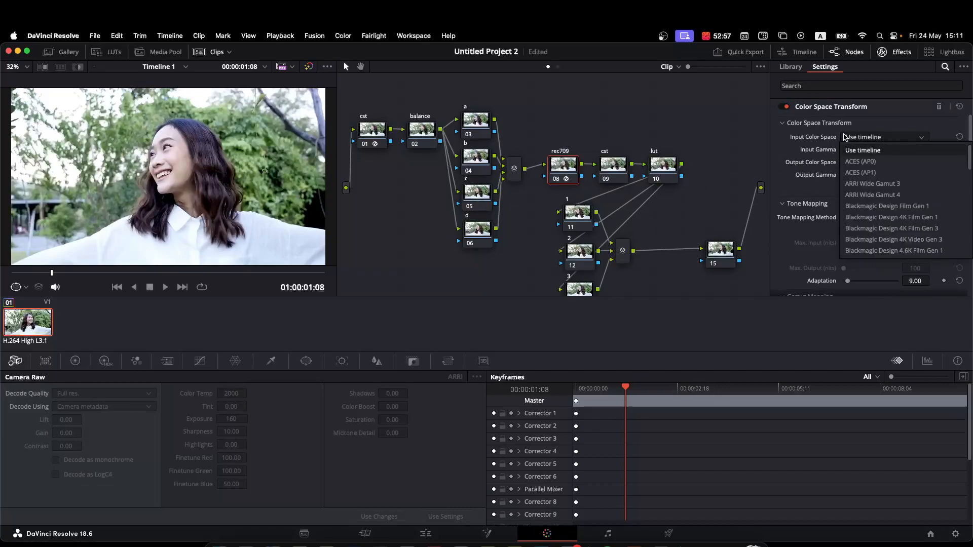
scroll(879, 162, down, 5)
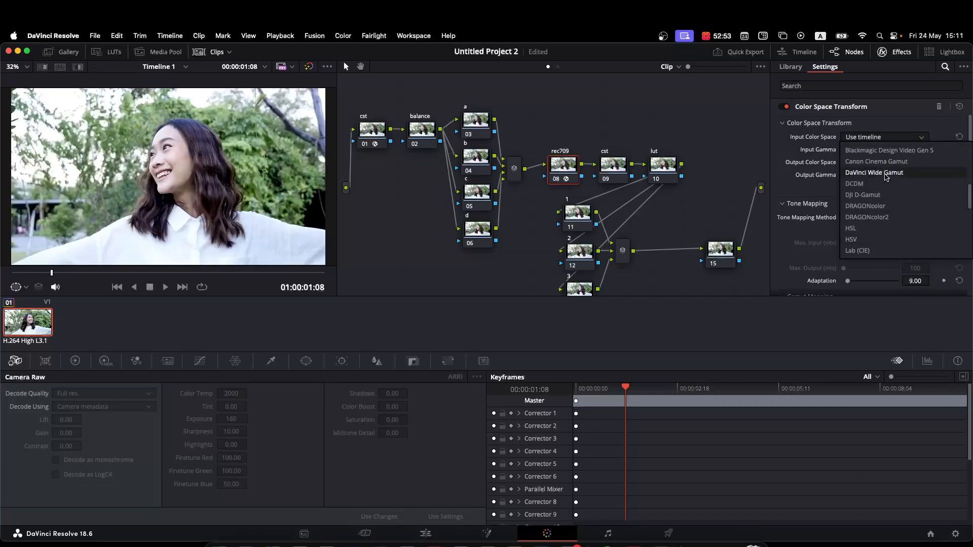
click(885, 174)
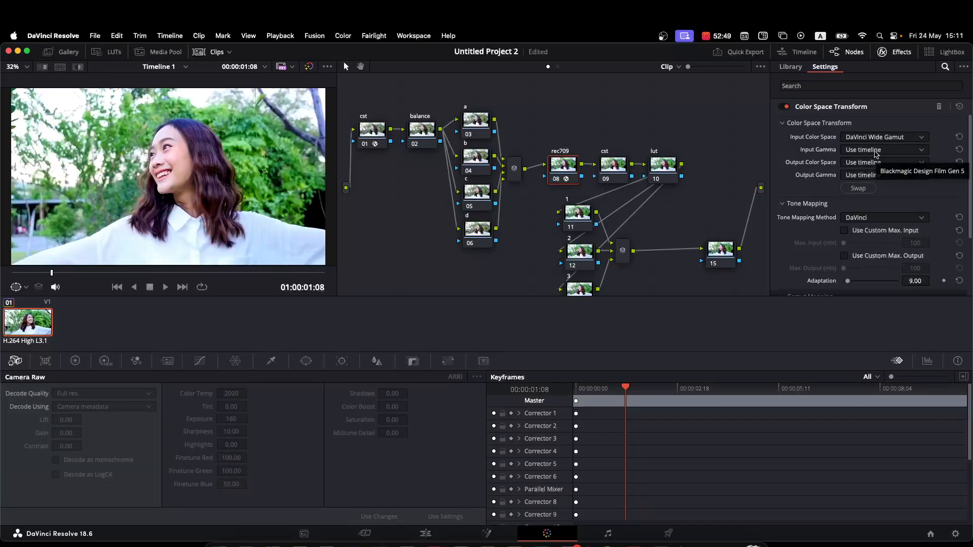
click(876, 151)
scroll(869, 219, down, 3)
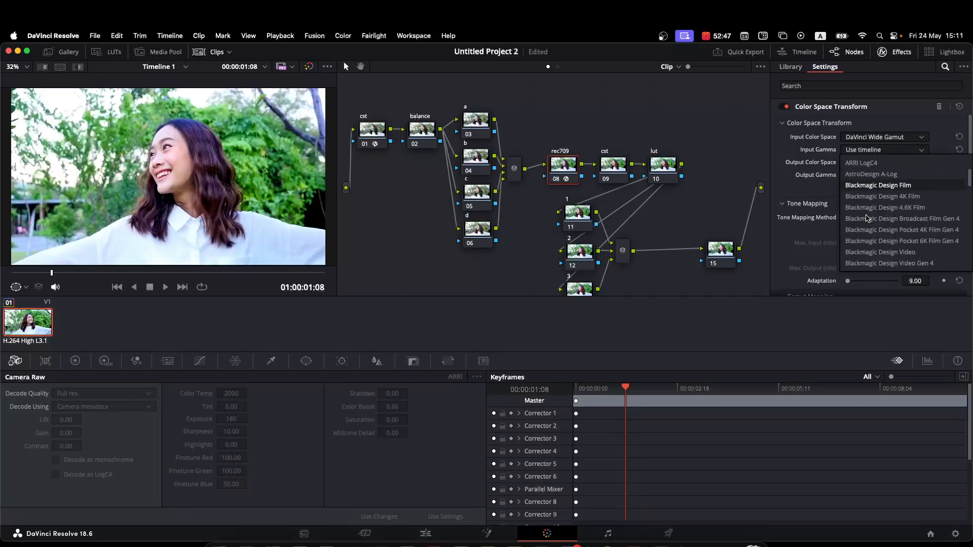
scroll(869, 219, down, 2)
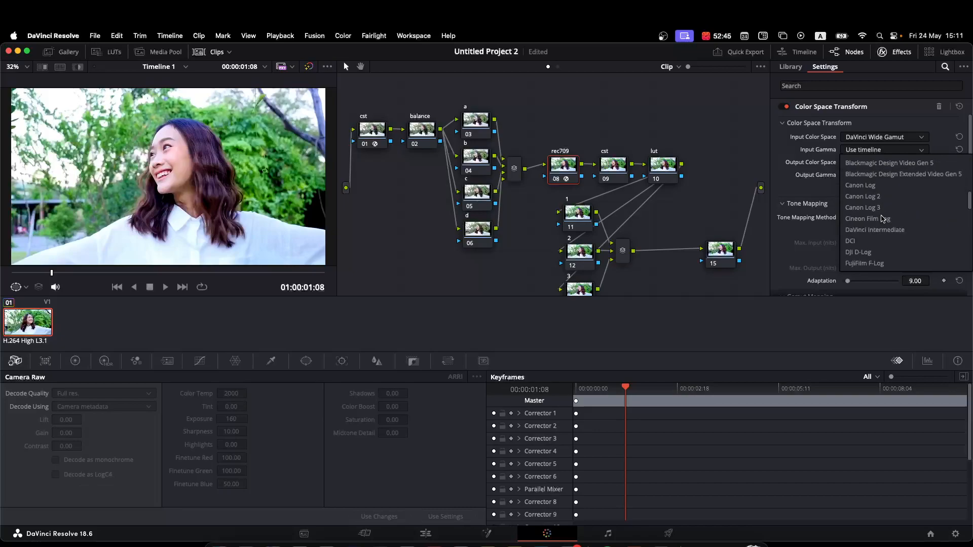
click(870, 223)
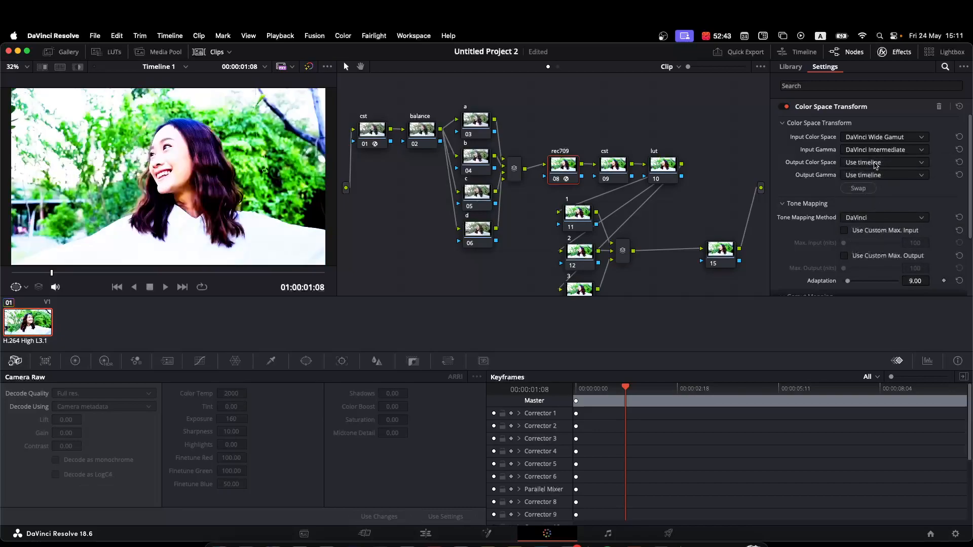
Step: Set the rec709 node's output color space to Rec.709 and its output gamma to Gamma 2.4
click(874, 163)
scroll(880, 208, down, 5)
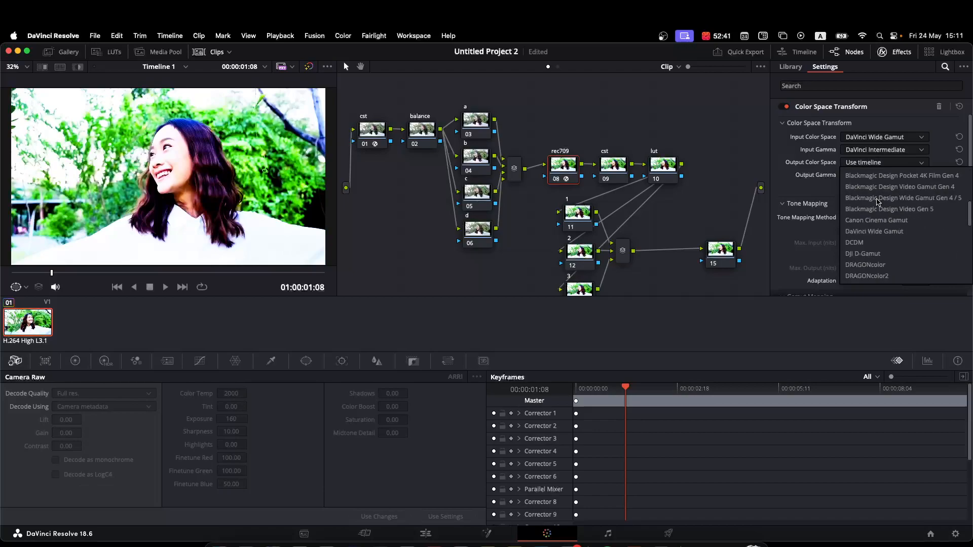
click(875, 197)
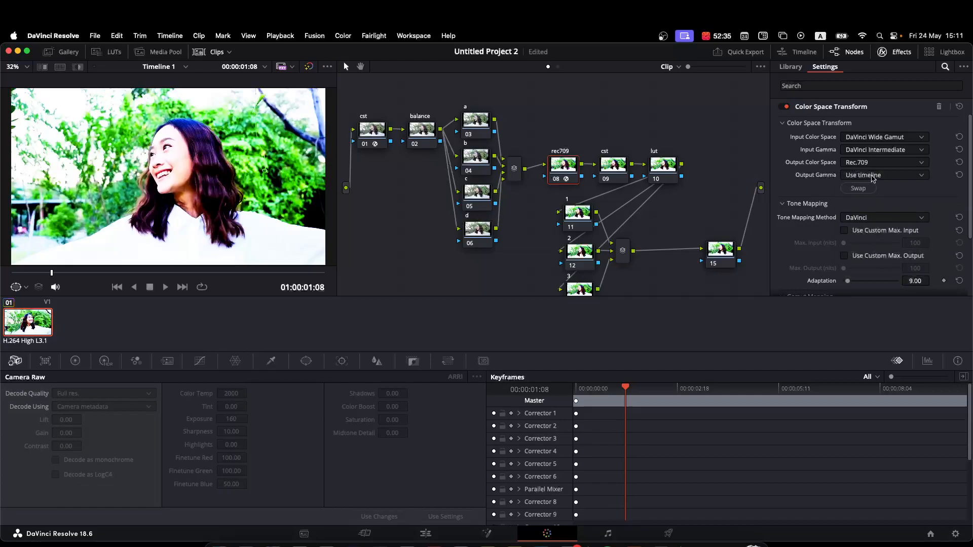
click(872, 176)
scroll(879, 245, down, 5)
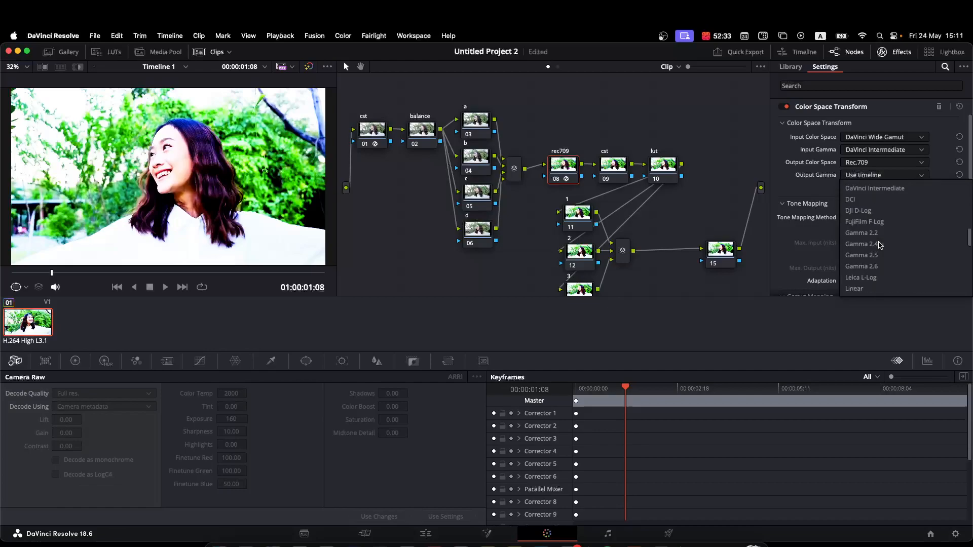
click(878, 244)
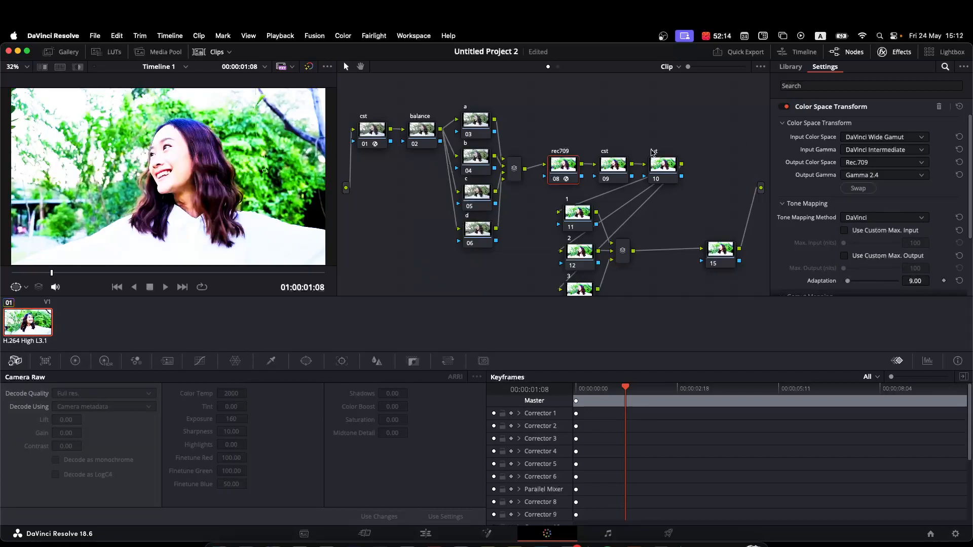
Step: Apply a Color Space Transform to the second cst node, node 09, with Rec.709 input color space and Gamma 2.4 input gamma
click(607, 171)
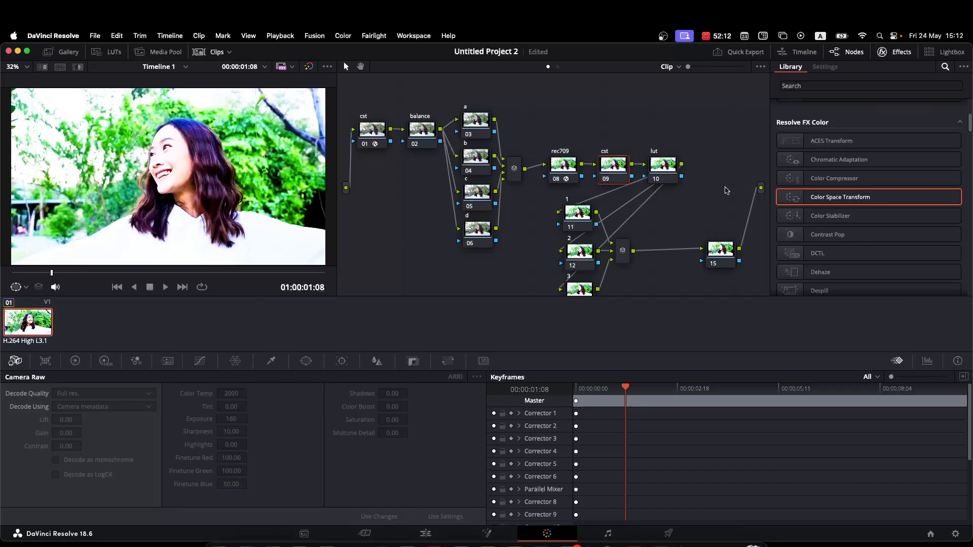
drag(829, 202, 613, 167)
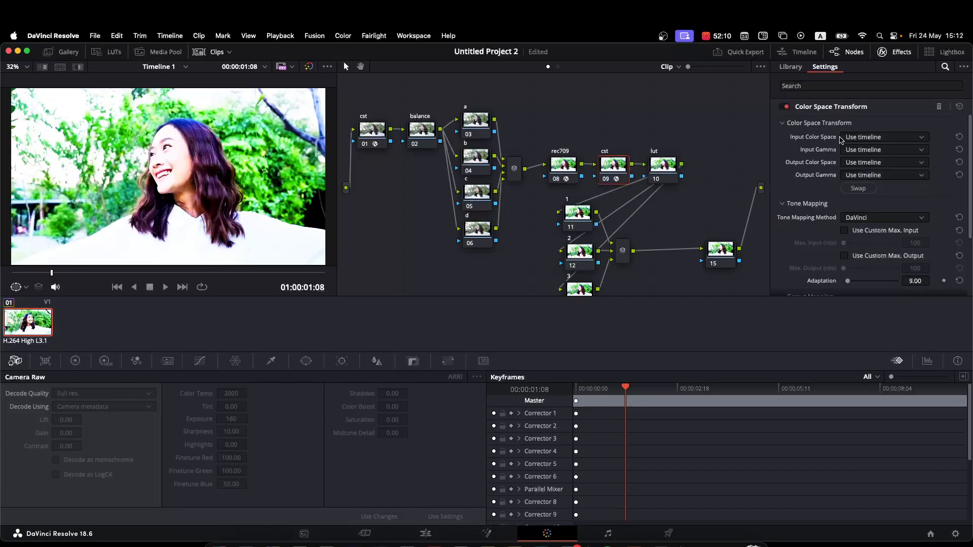
click(860, 138)
scroll(891, 222, down, 10)
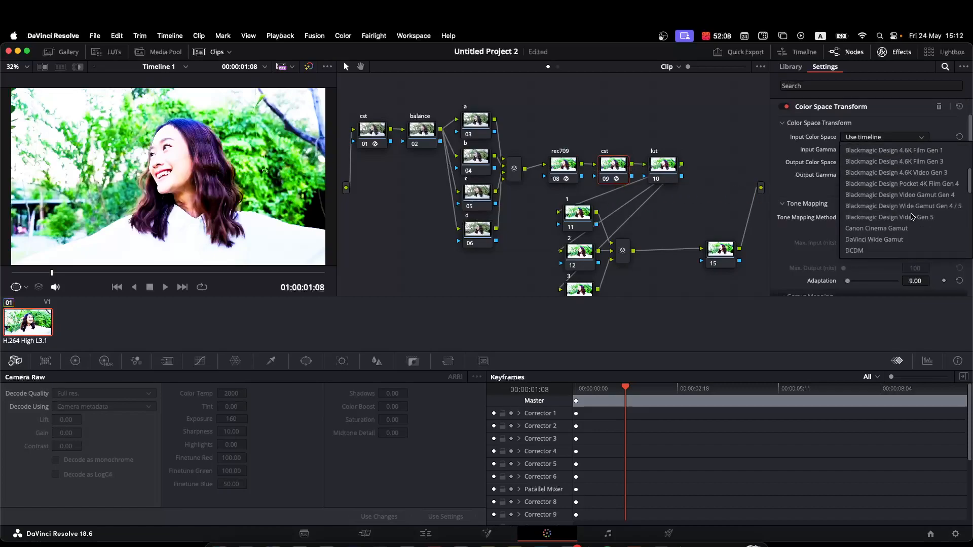
click(880, 206)
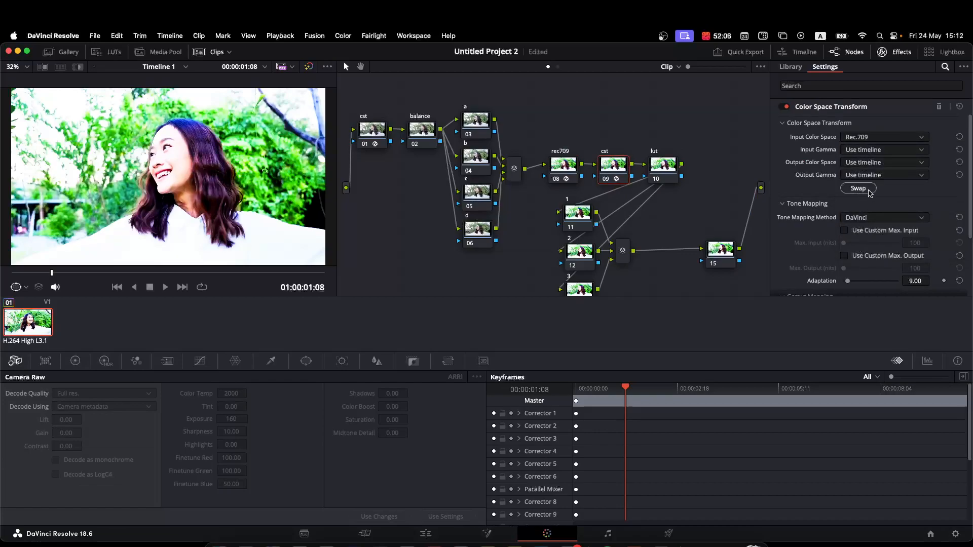
click(872, 152)
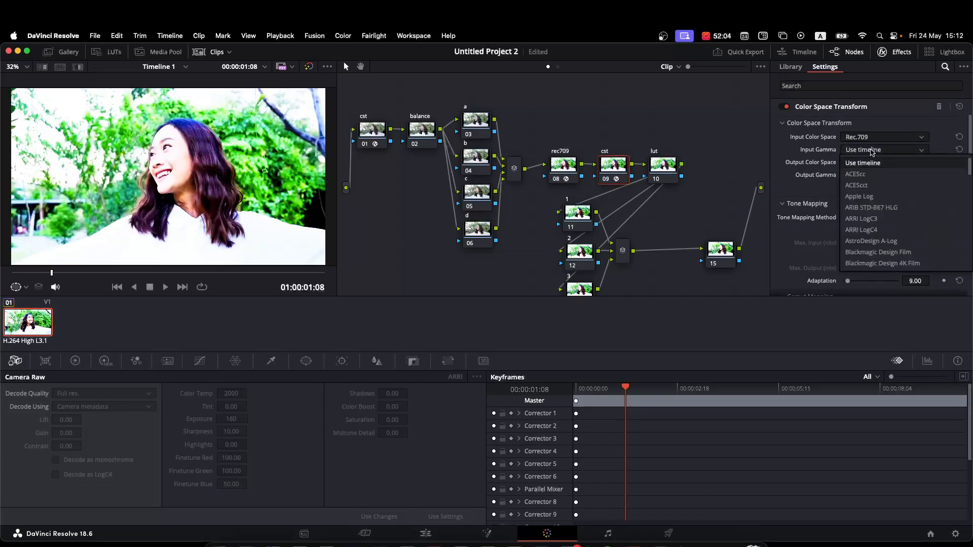
scroll(881, 236, down, 5)
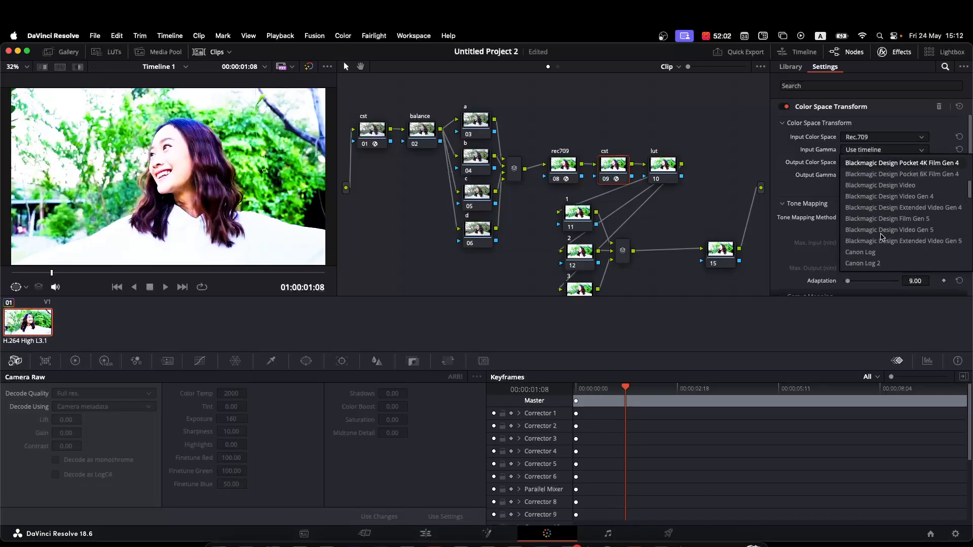
scroll(881, 237, up, 3)
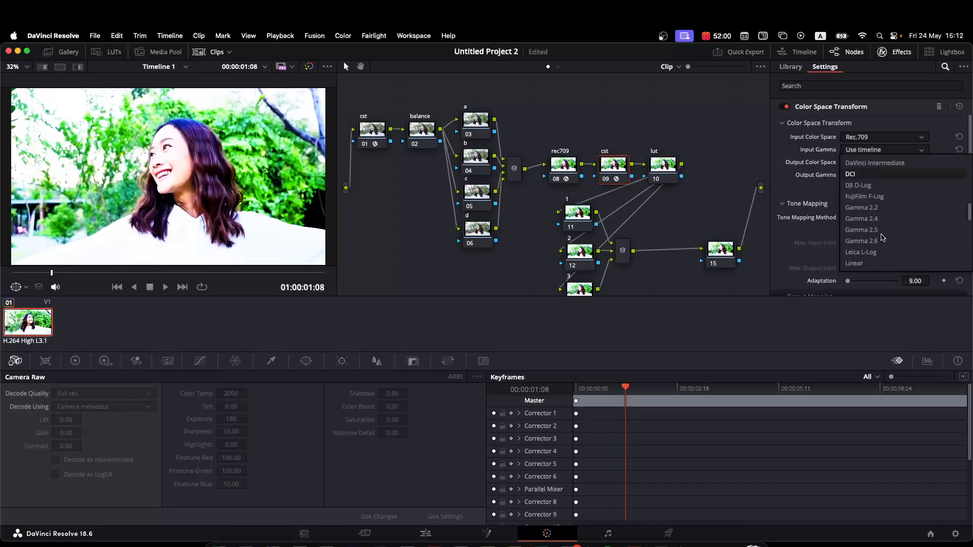
click(881, 218)
Step: Set node 09's output color space to Rec.709 and its output gamma to Cineon Film Log
click(879, 163)
scroll(887, 231, down, 10)
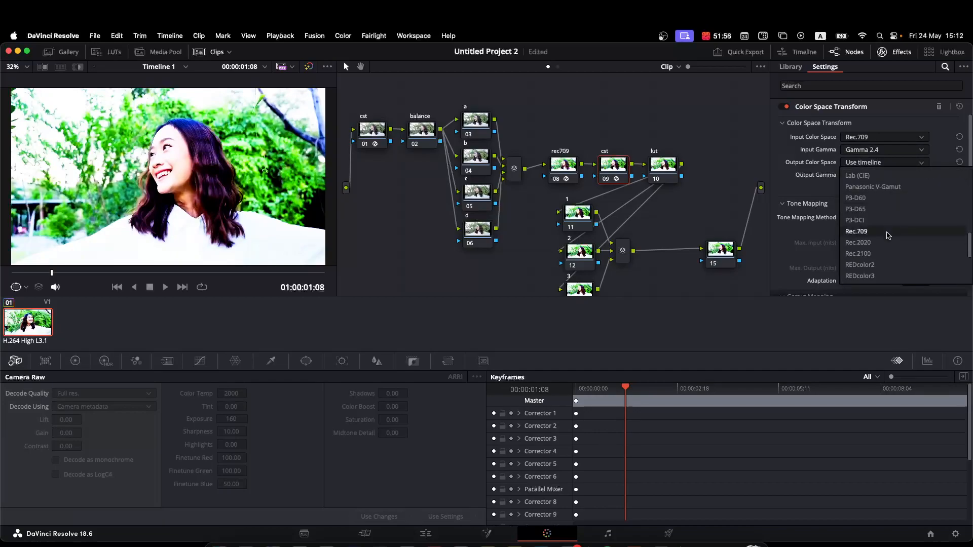
click(887, 231)
click(876, 175)
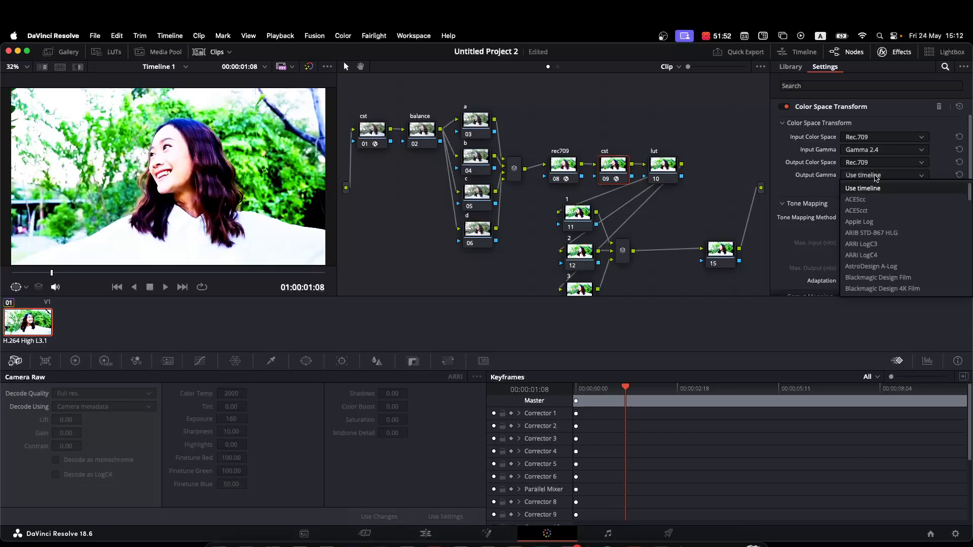
scroll(876, 230, down, 5)
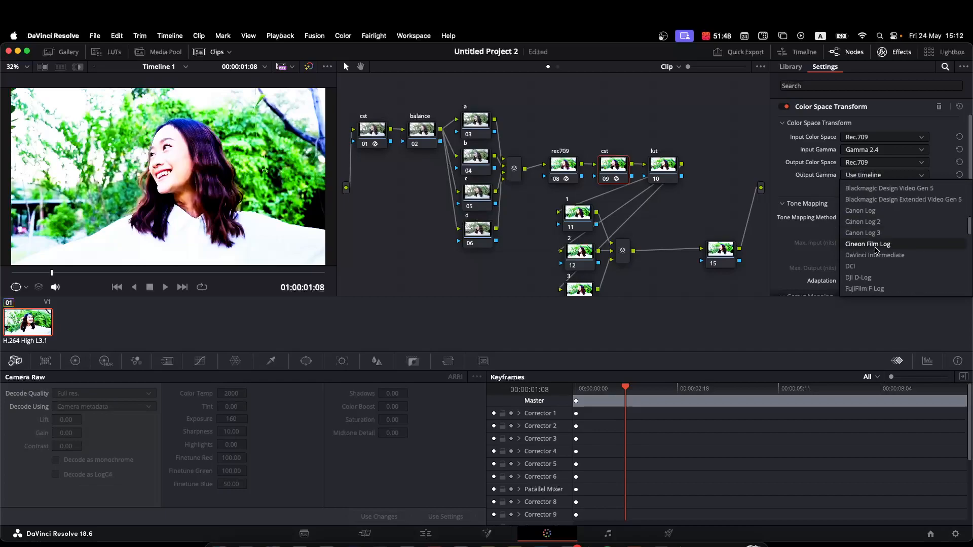
click(876, 244)
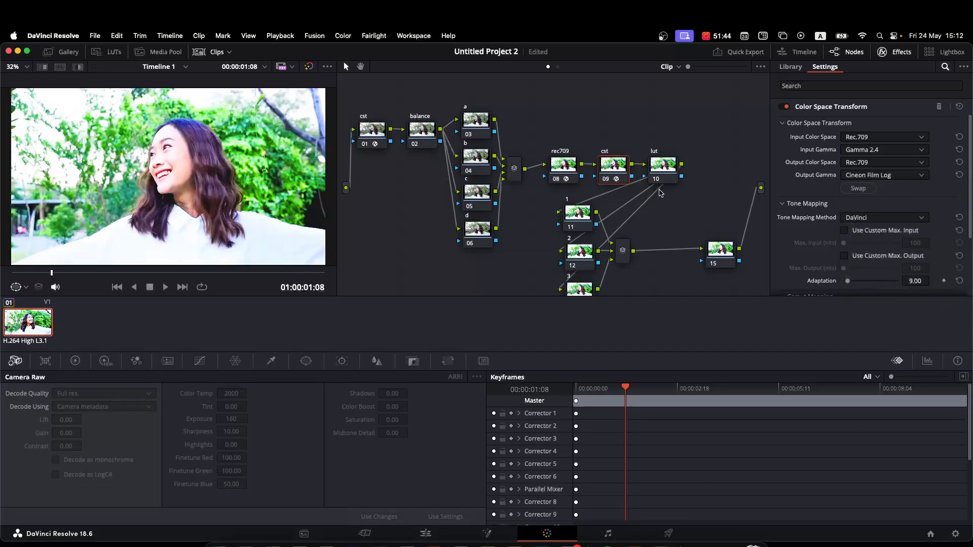
Step: Apply the Rec709 Kodak 2383 D65 film look LUT to the lut node
click(659, 168)
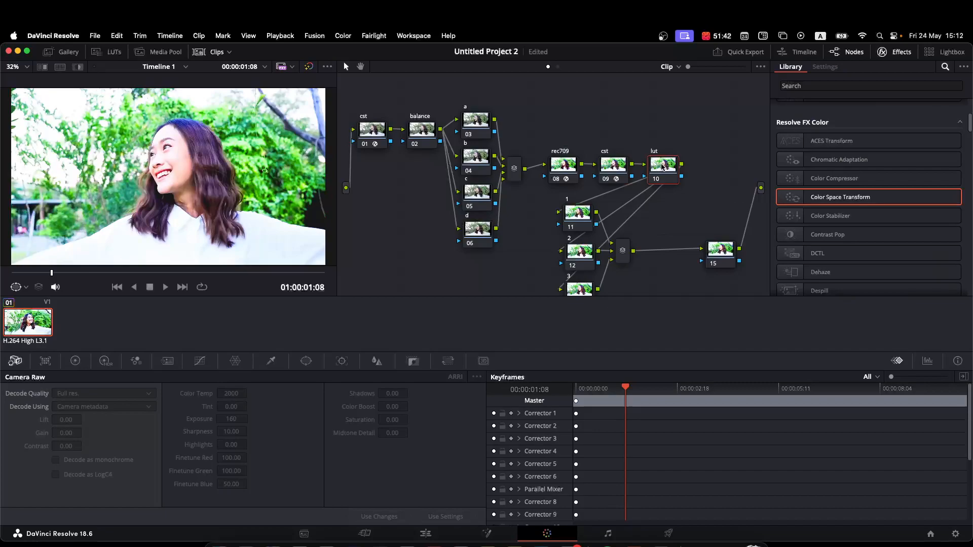
right_click(661, 167)
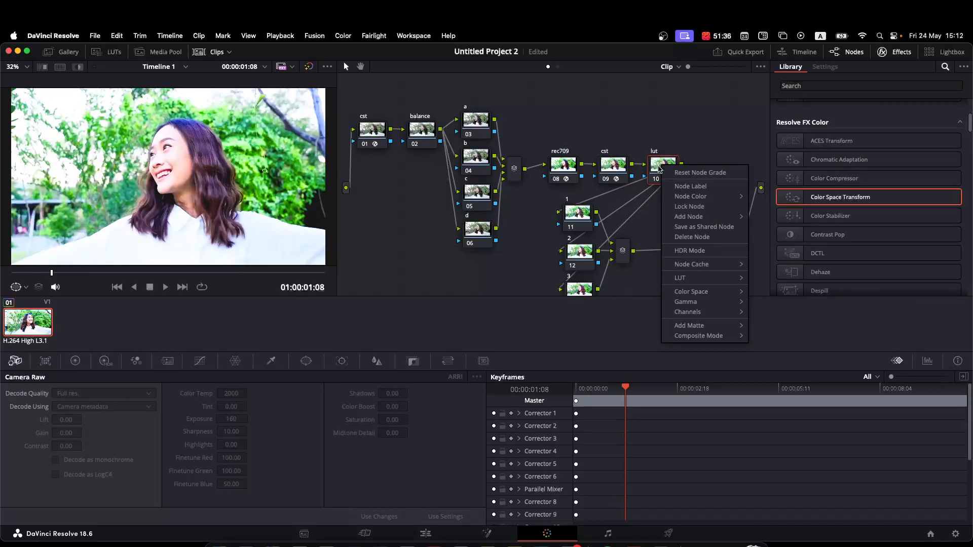
click(691, 148)
right_click(673, 167)
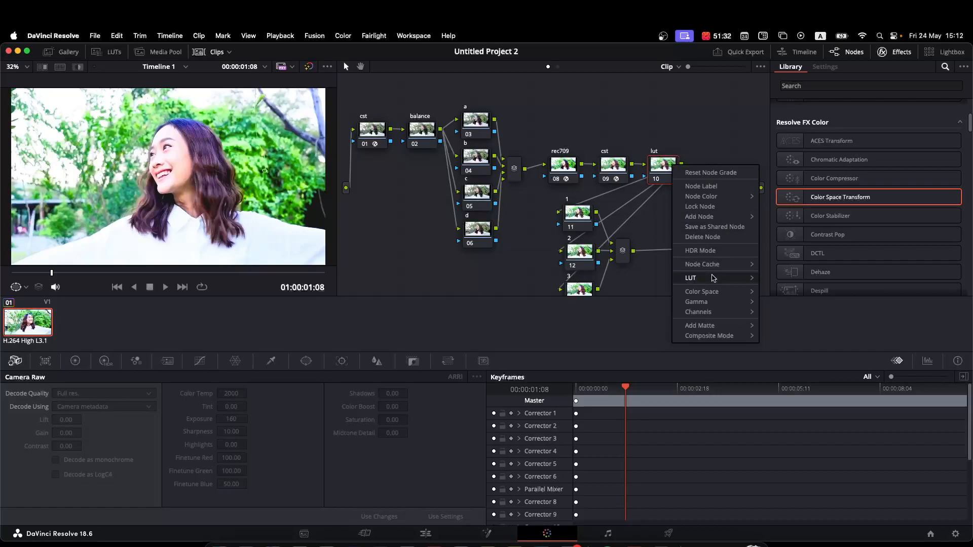
mouse_move(712, 280)
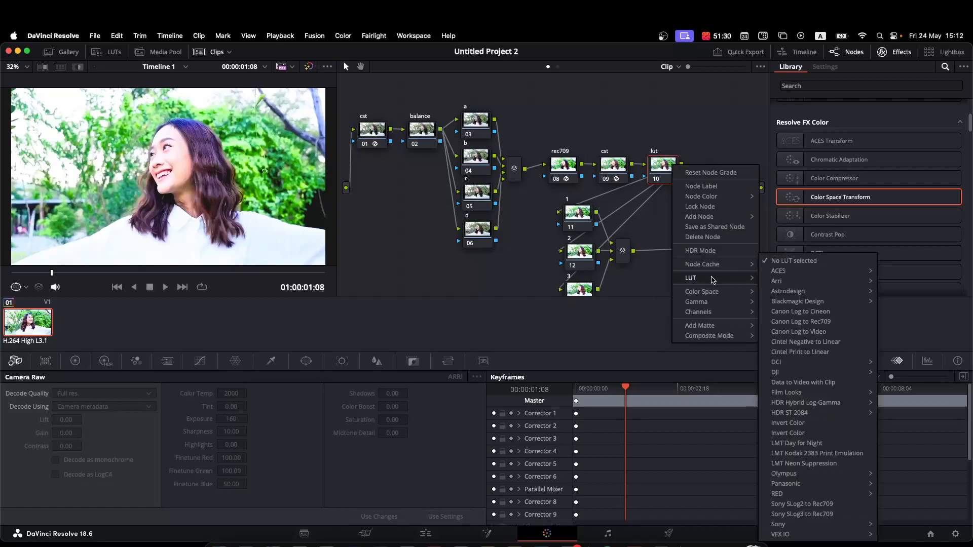
mouse_move(822, 286)
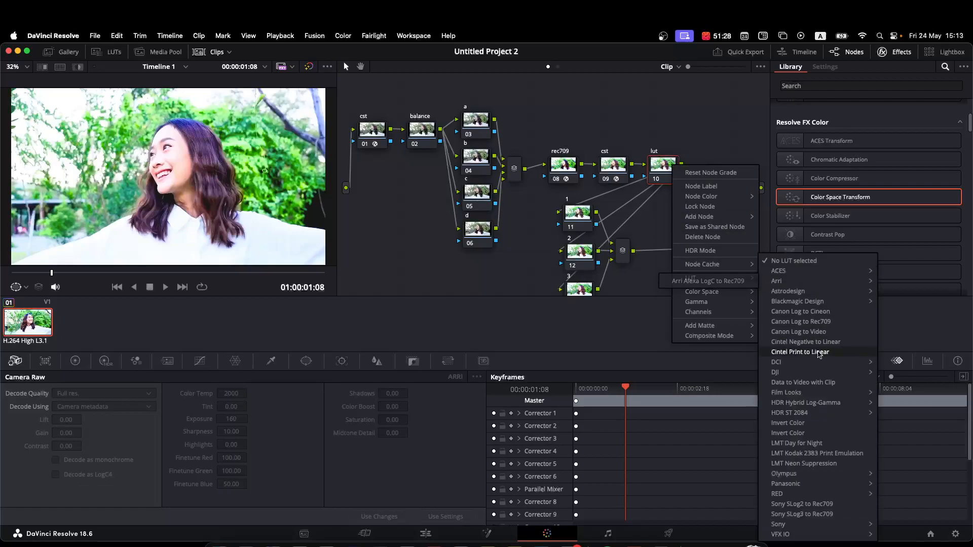
mouse_move(810, 396)
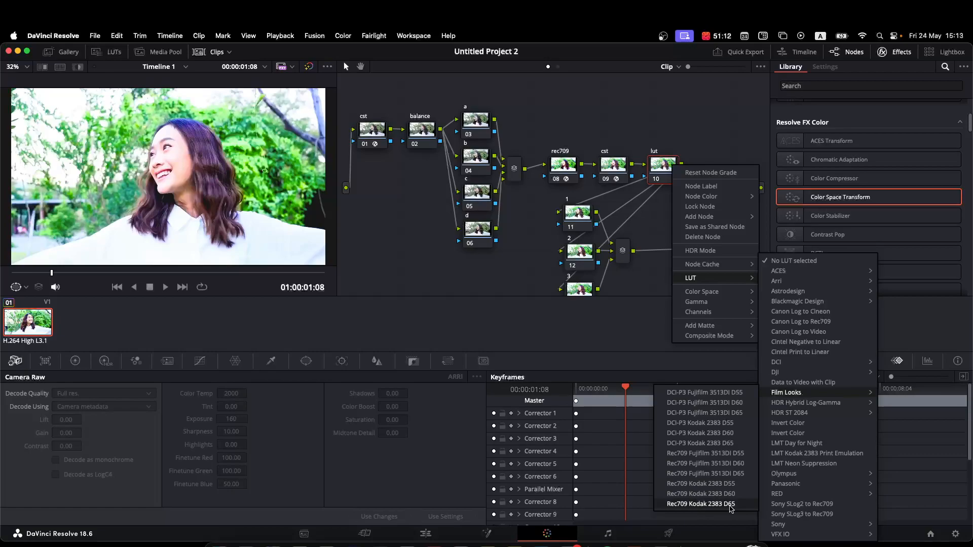
click(729, 504)
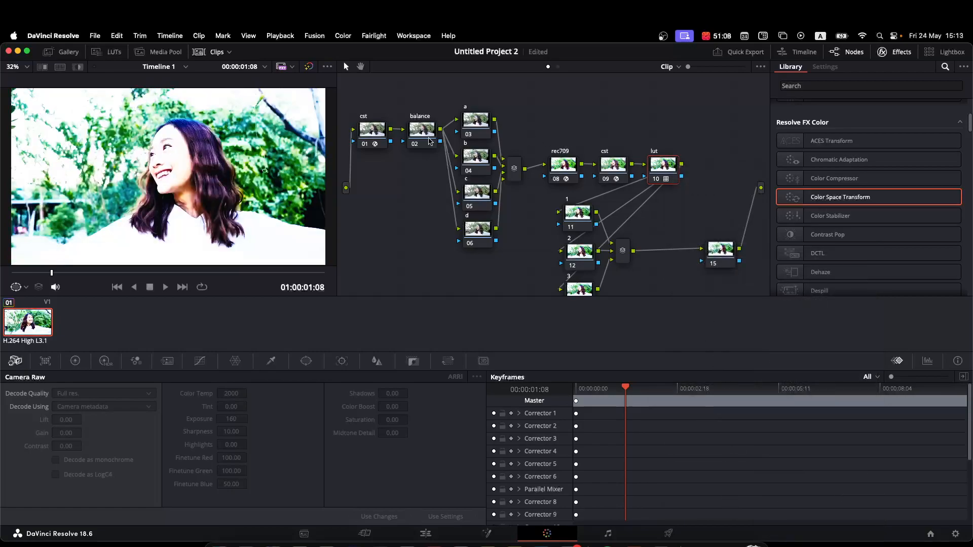
Step: Correct the balance node's primaries with master gain 0.55, lift 0.08 and color temperature -390
click(429, 135)
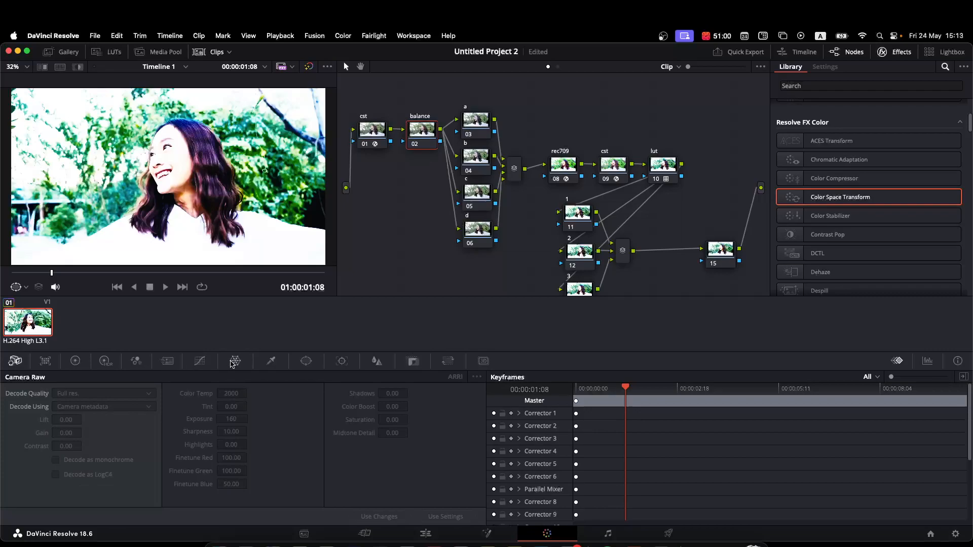
click(136, 360)
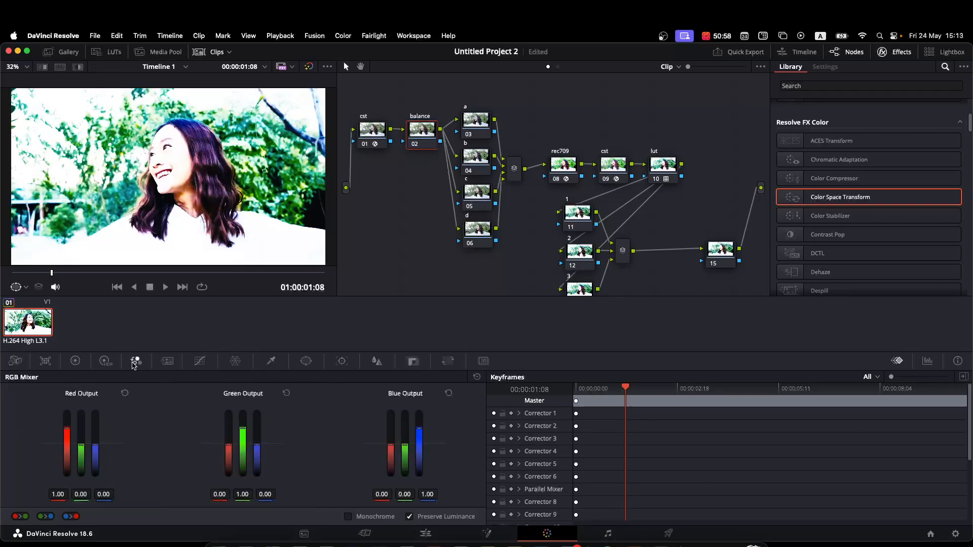
click(105, 361)
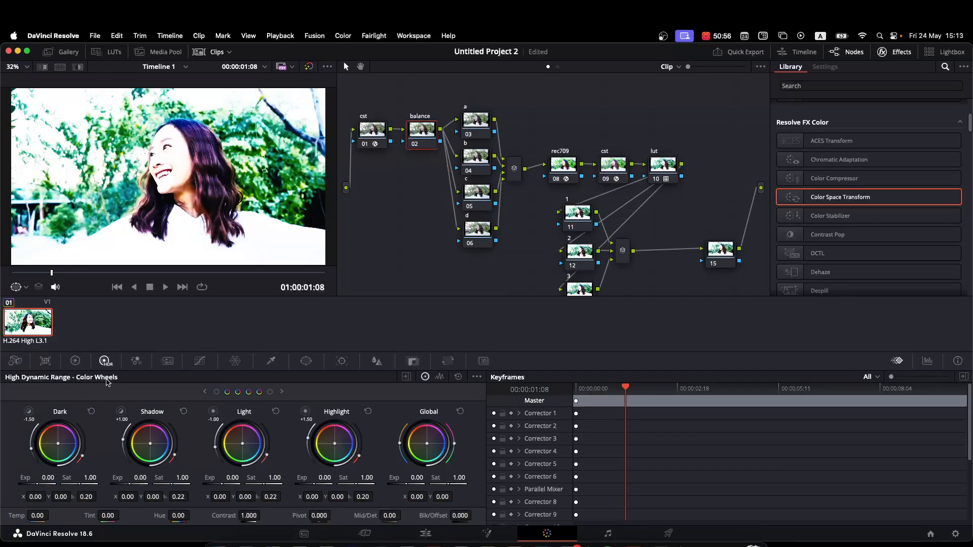
click(76, 361)
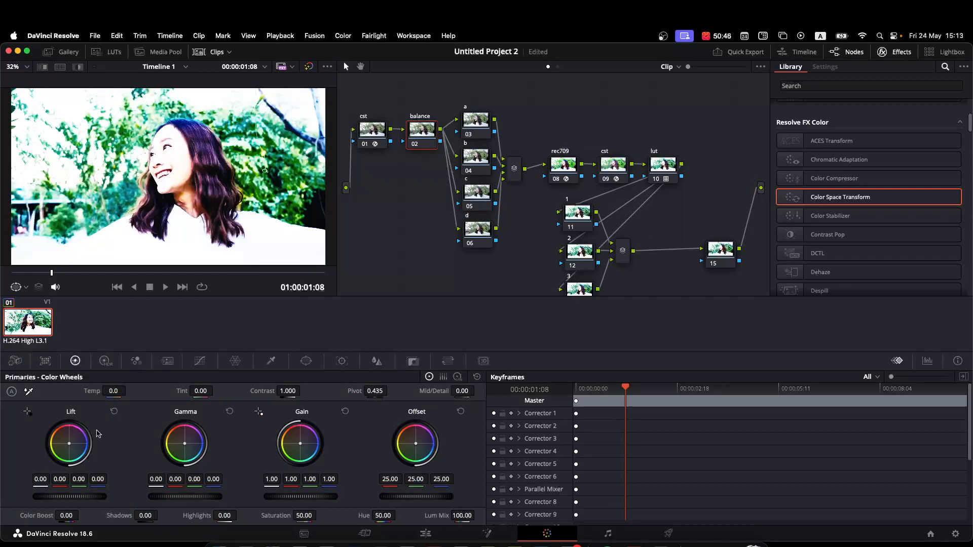
drag(303, 499, 258, 499)
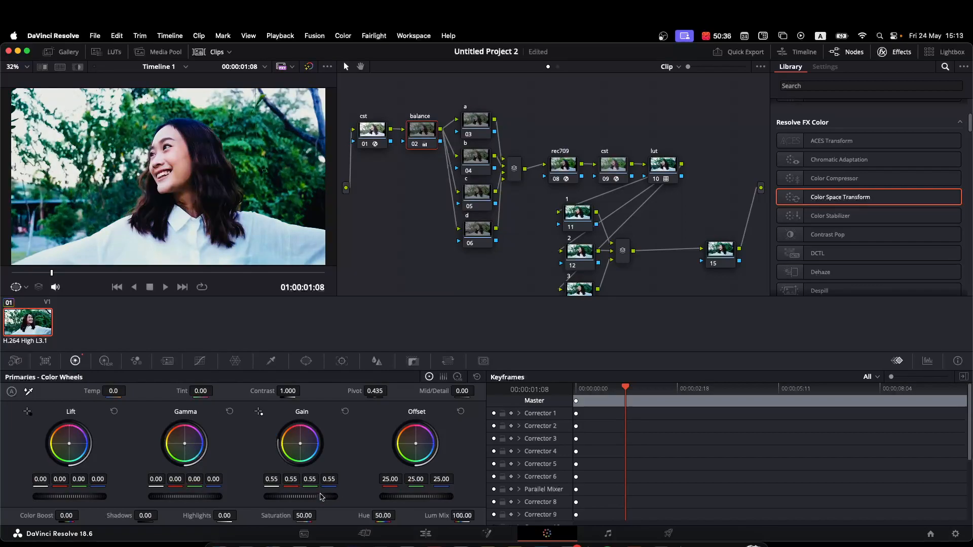
drag(67, 497, 76, 497)
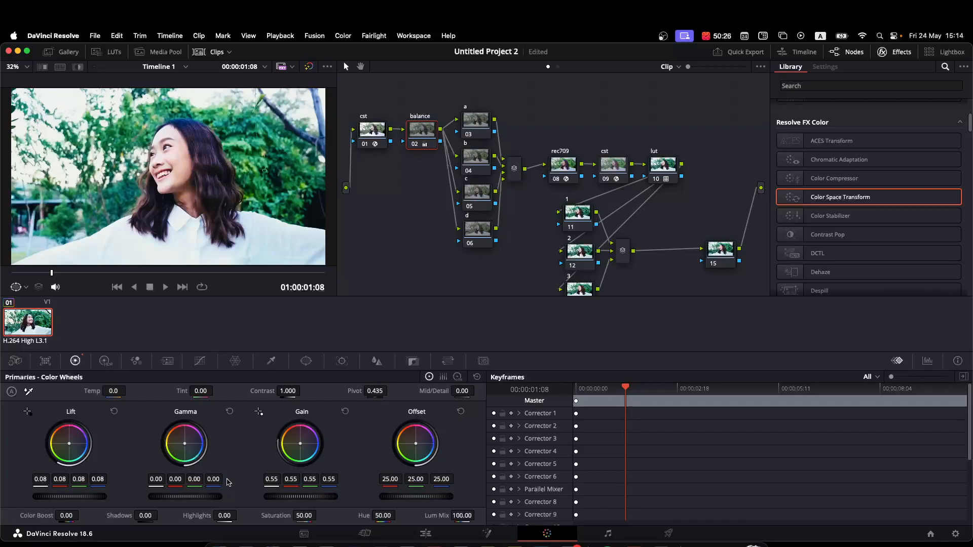
drag(113, 392, 105, 391)
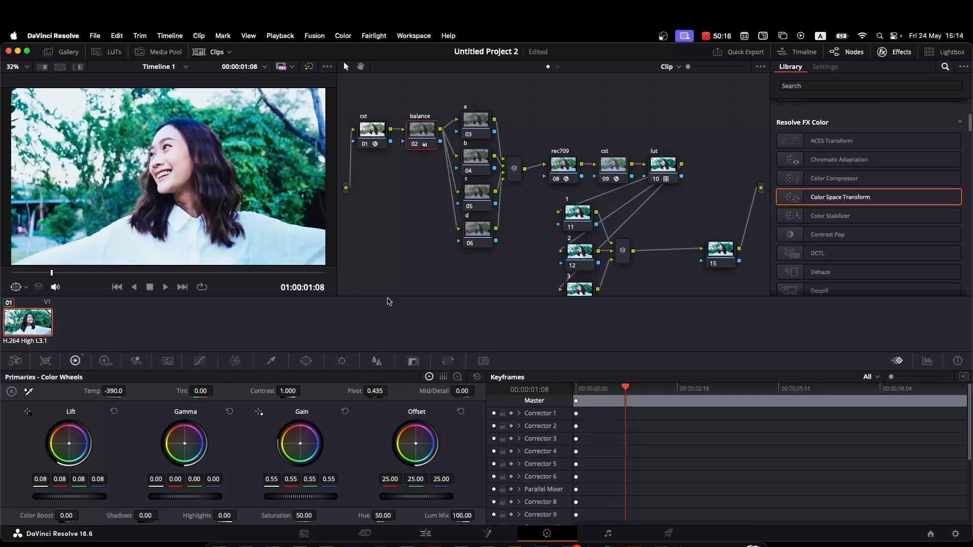
Step: Warm node 1 by shifting its gain to about red 1.10, green 0.99, blue 0.78, and nudge its gamma color balance slightly
click(586, 221)
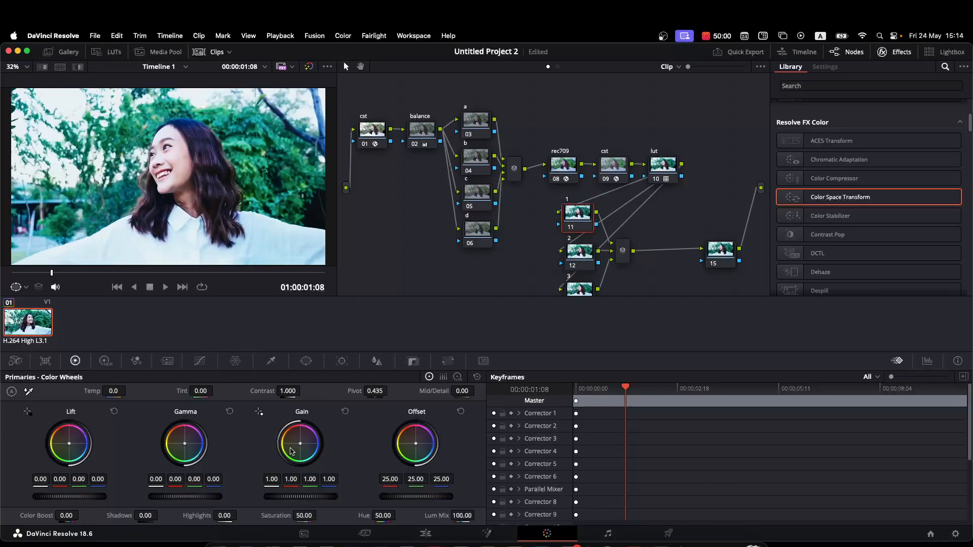
drag(299, 445, 297, 443)
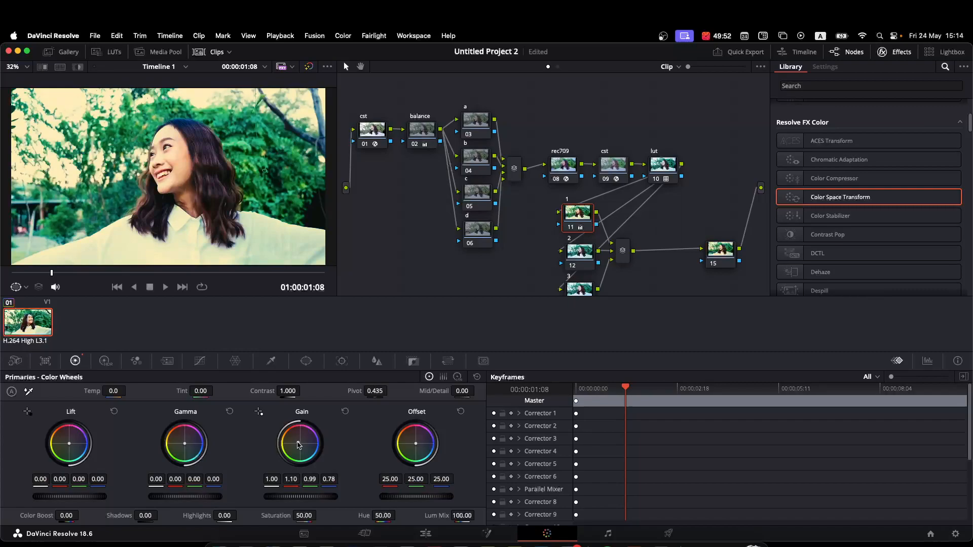
drag(184, 447, 184, 446)
Step: Shape node 2's custom curve with one slightly raised point in the shadows and one in the highlights
click(579, 253)
click(201, 363)
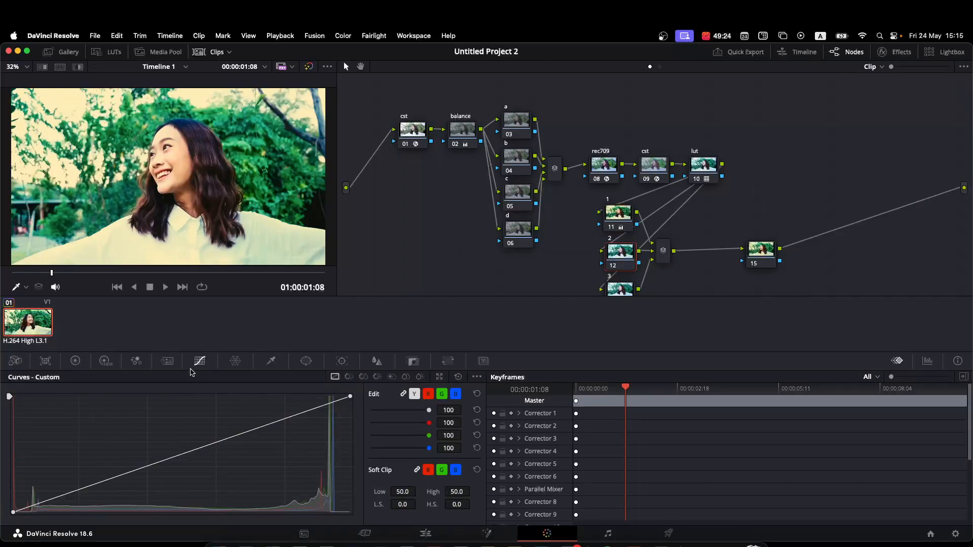
drag(38, 505, 37, 501)
drag(332, 405, 320, 398)
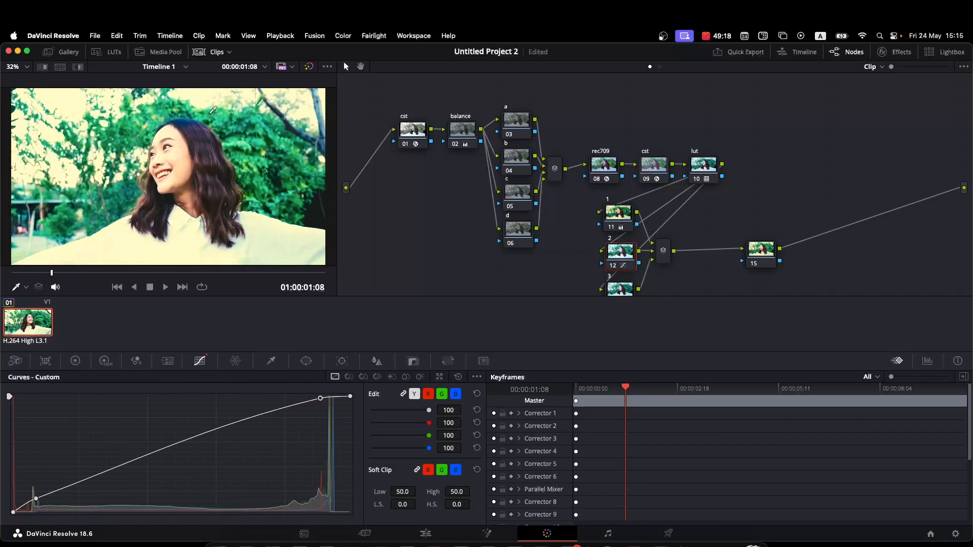
Step: Add a gradient window to node a, angled across the image's upper-right corner at about 39.6 rotation with softness about 2.57
scroll(591, 255, down, 1)
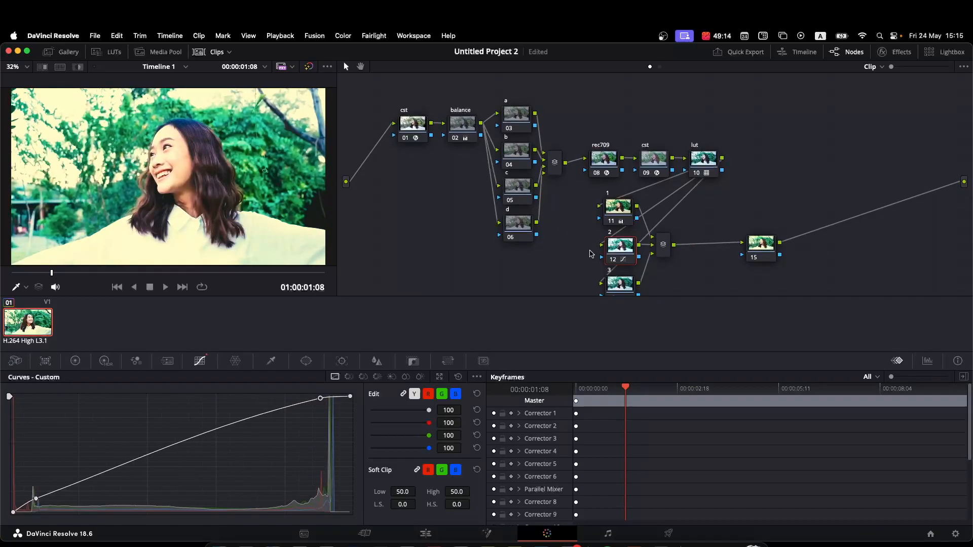
click(526, 126)
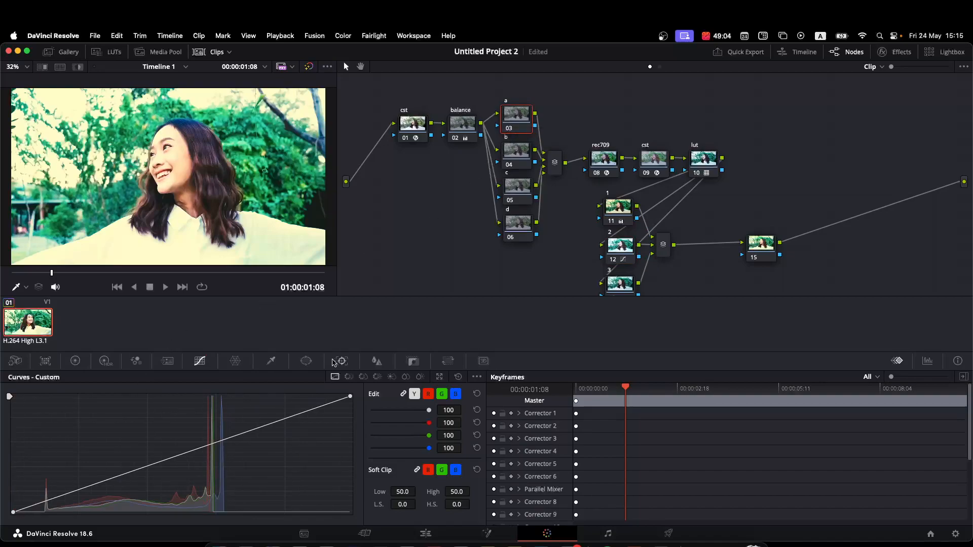
click(307, 362)
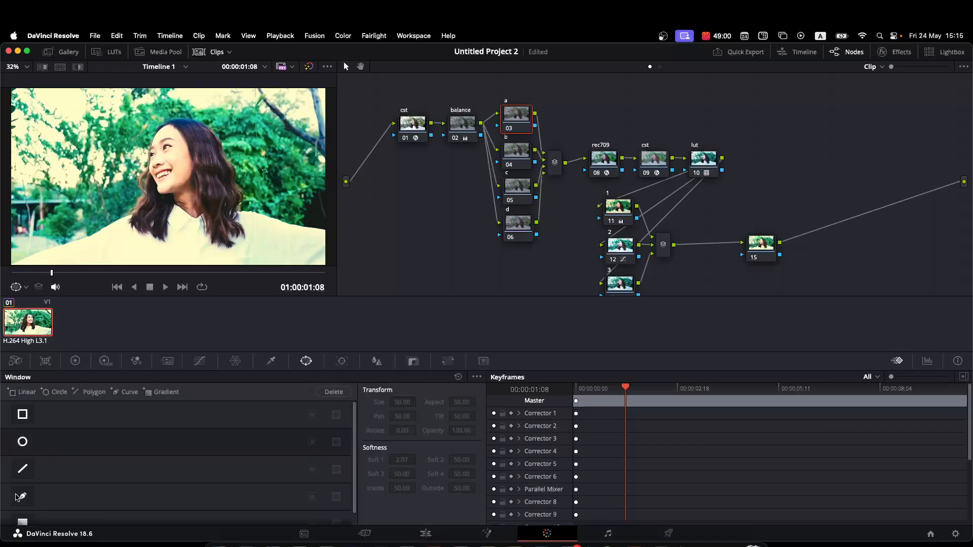
scroll(31, 501, down, 1)
click(22, 511)
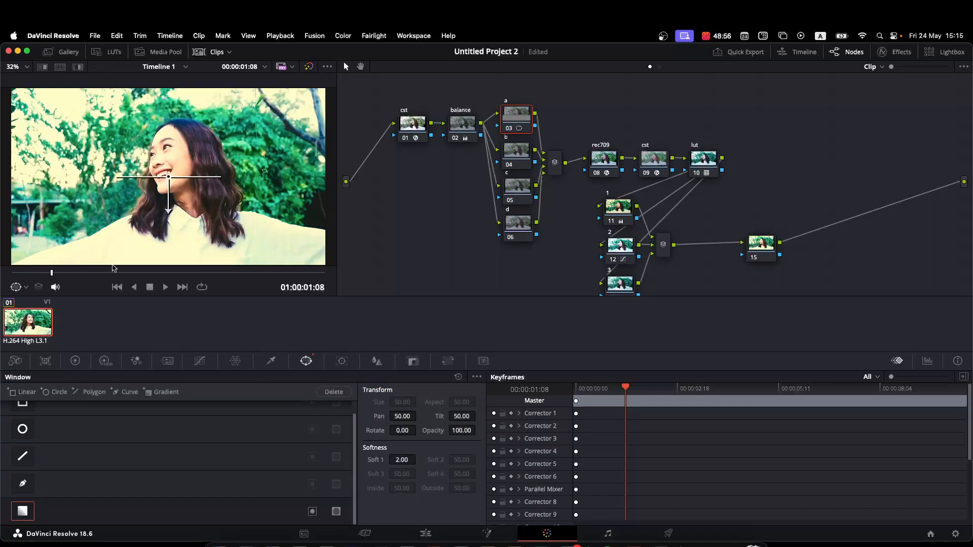
drag(170, 177, 314, 95)
drag(297, 137, 266, 136)
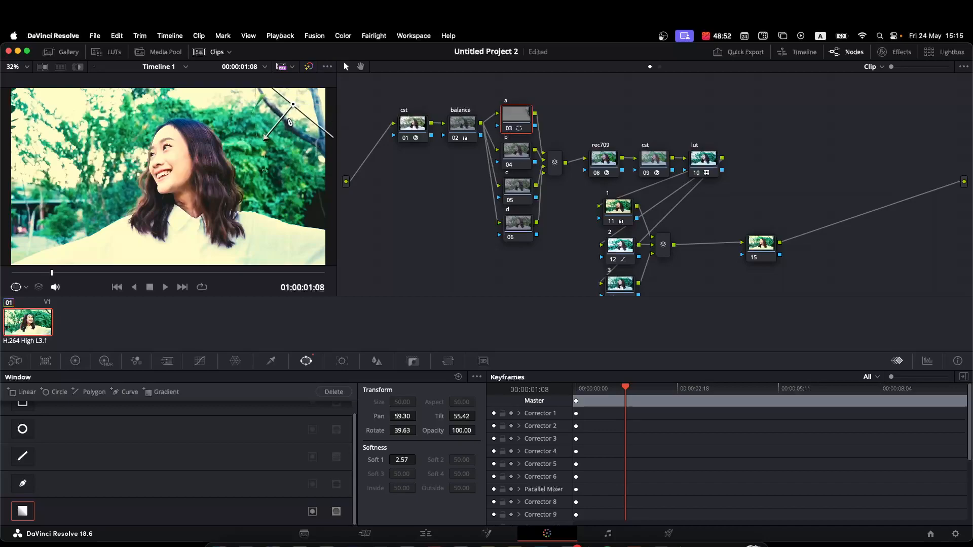
drag(293, 105, 293, 118)
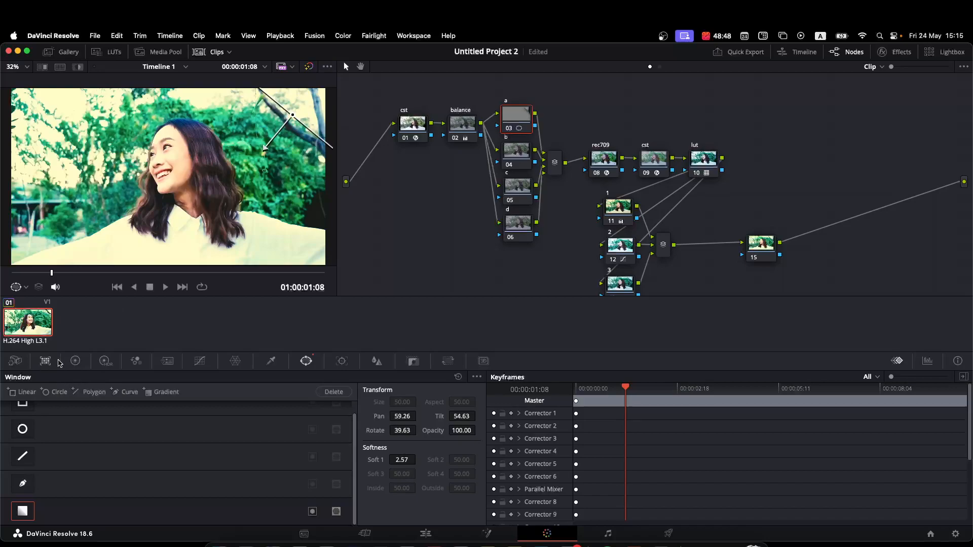
Step: Lower node a's contrast to about 0.068 and extend its gradient window's soft falloff toward the woman's hair
click(75, 361)
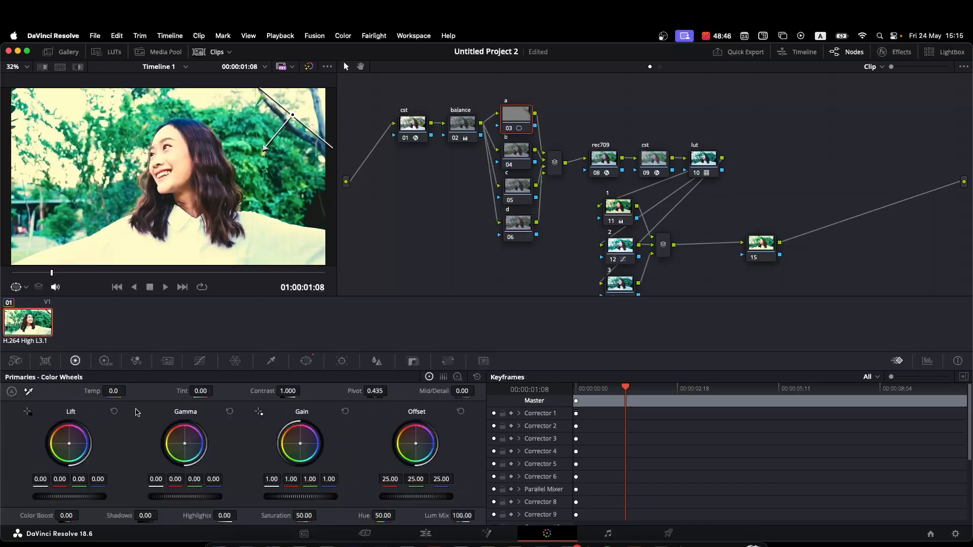
drag(289, 391, 238, 391)
drag(261, 150, 235, 169)
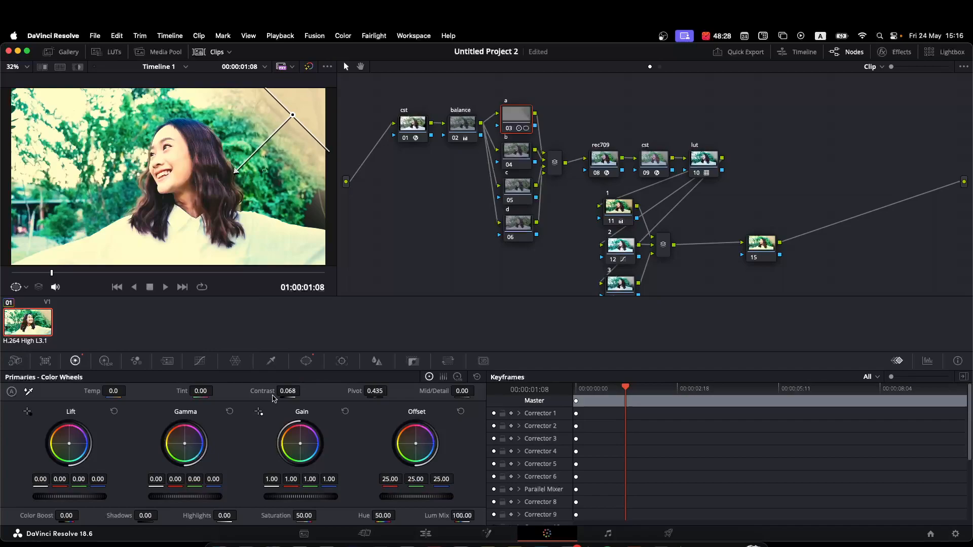
Step: Add a circle window to node b as a tall ellipse over the image's left side, aspect about 24, softness about 2.7, and open its primaries wheels
click(513, 152)
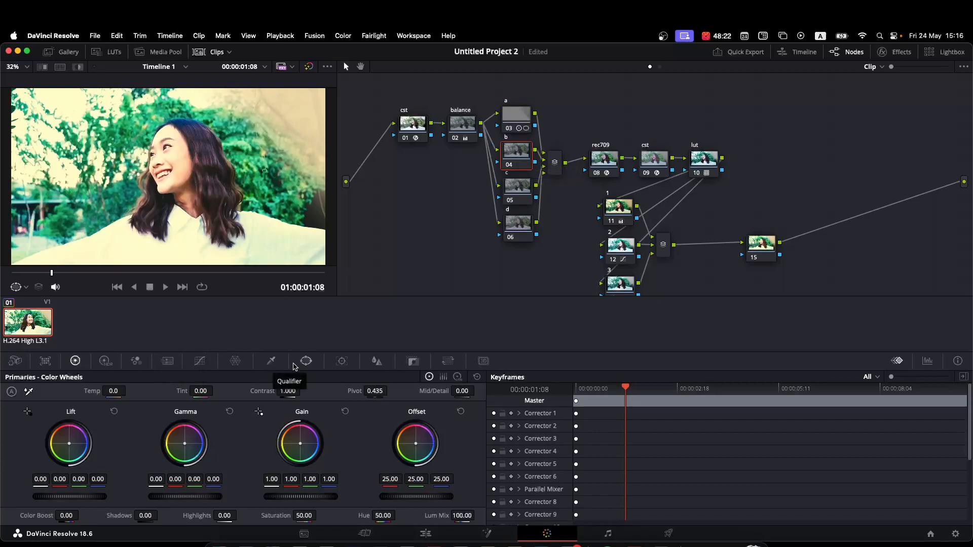
click(306, 361)
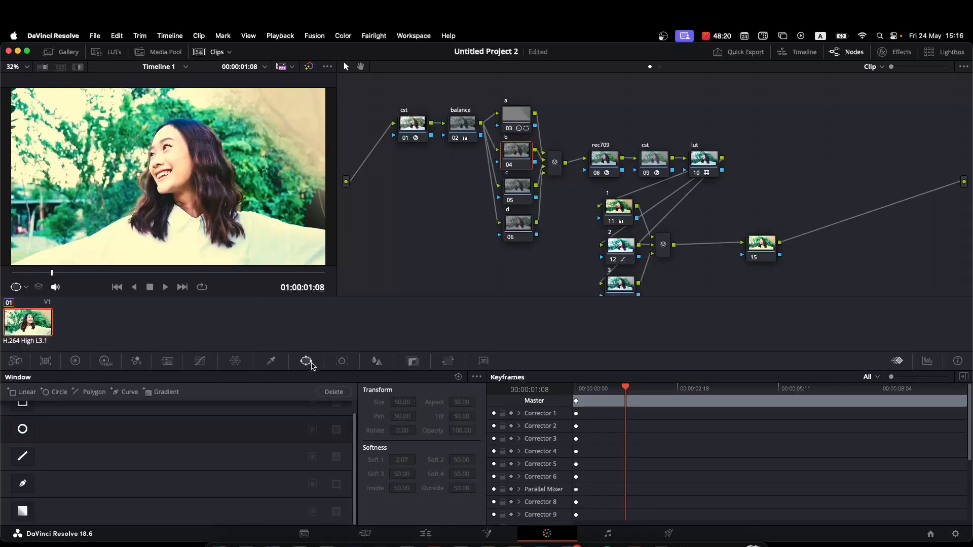
click(24, 430)
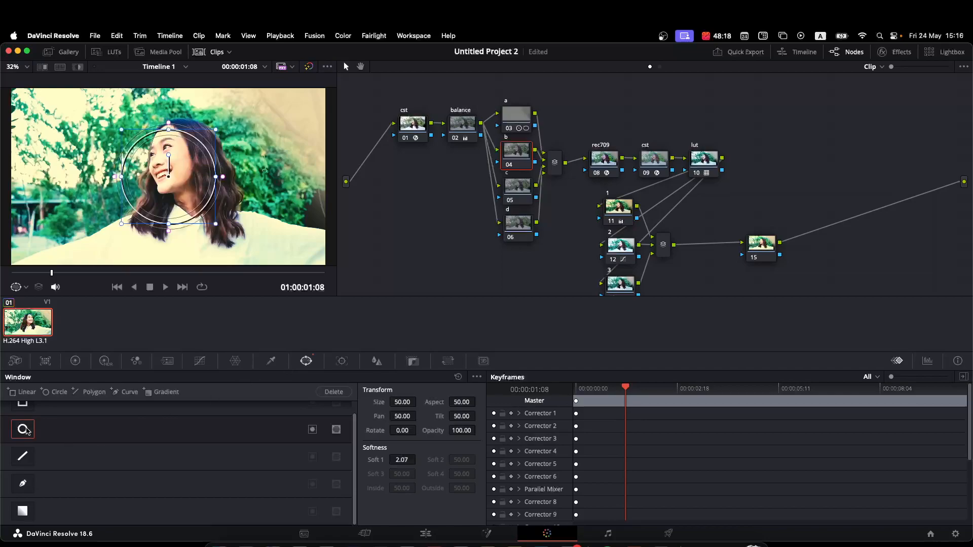
drag(189, 138, 54, 108)
drag(69, 169, 62, 146)
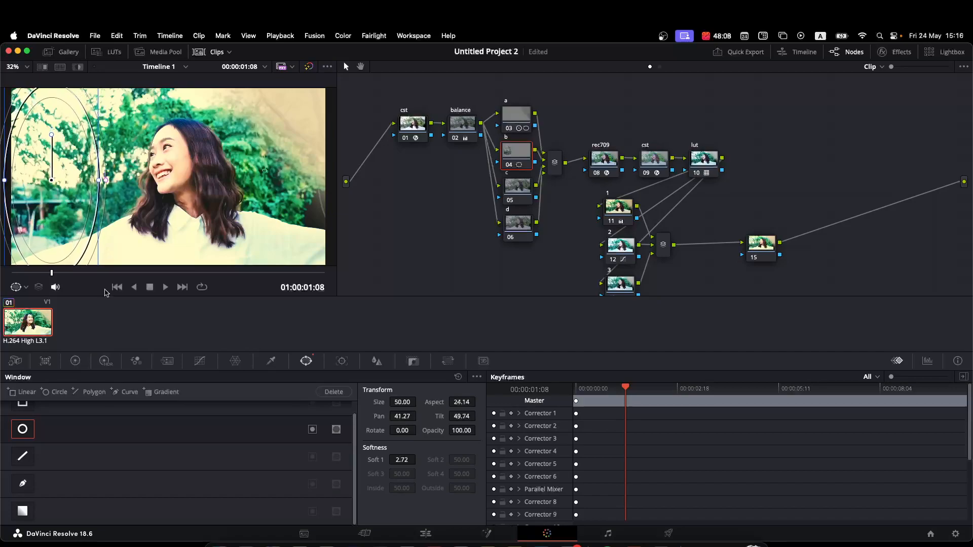
click(77, 361)
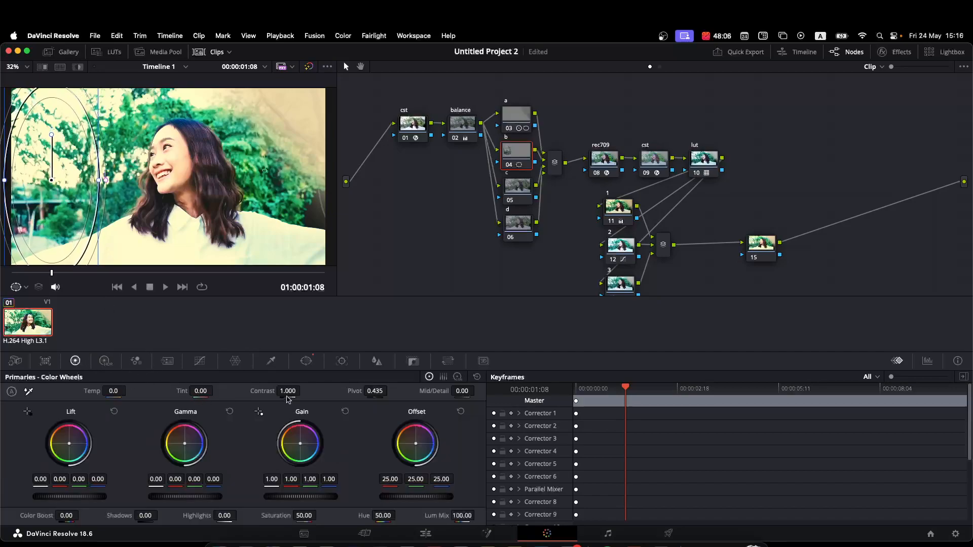
Step: Lower node b's contrast to about 0.548 and widen its circle window toward the woman's face
drag(288, 391, 270, 391)
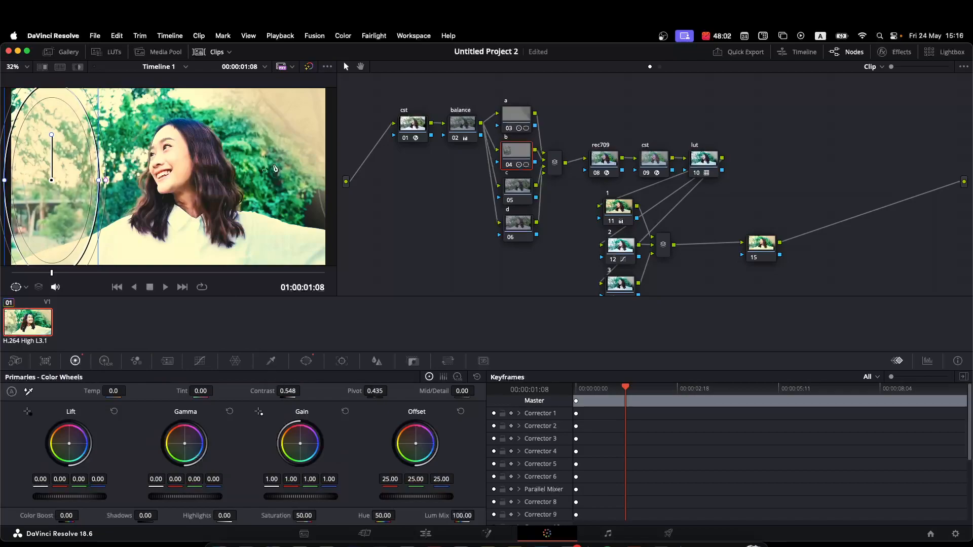
drag(100, 185, 125, 208)
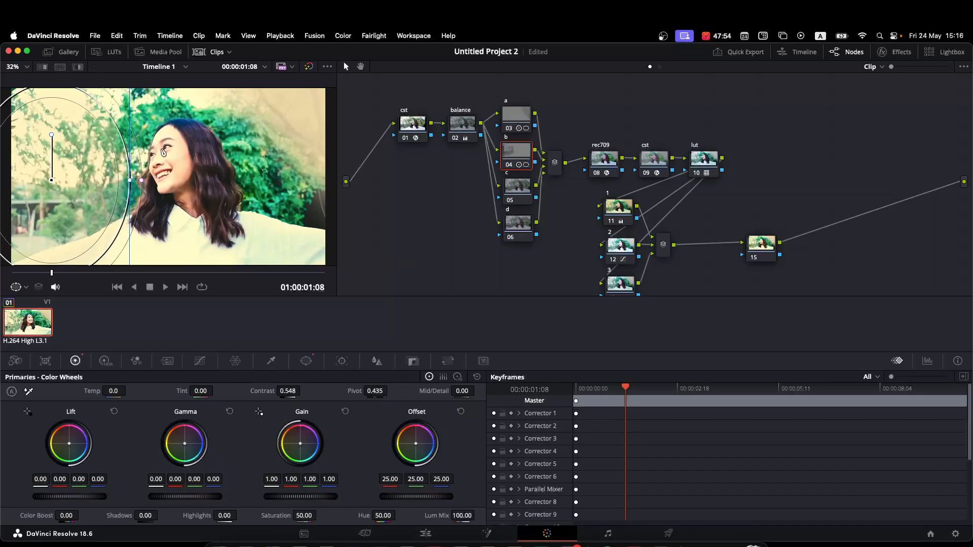
Step: Set node c's composite mode to Softlight
click(515, 198)
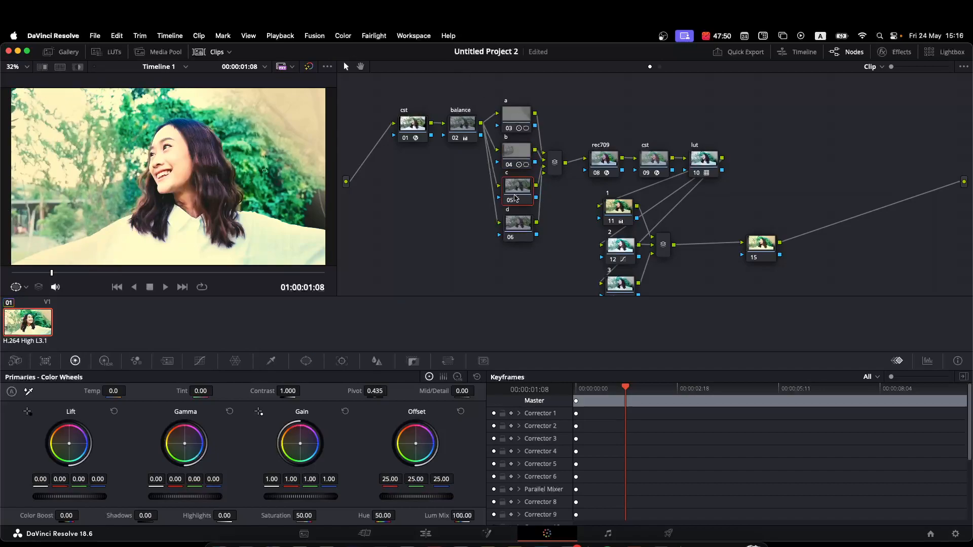
right_click(516, 194)
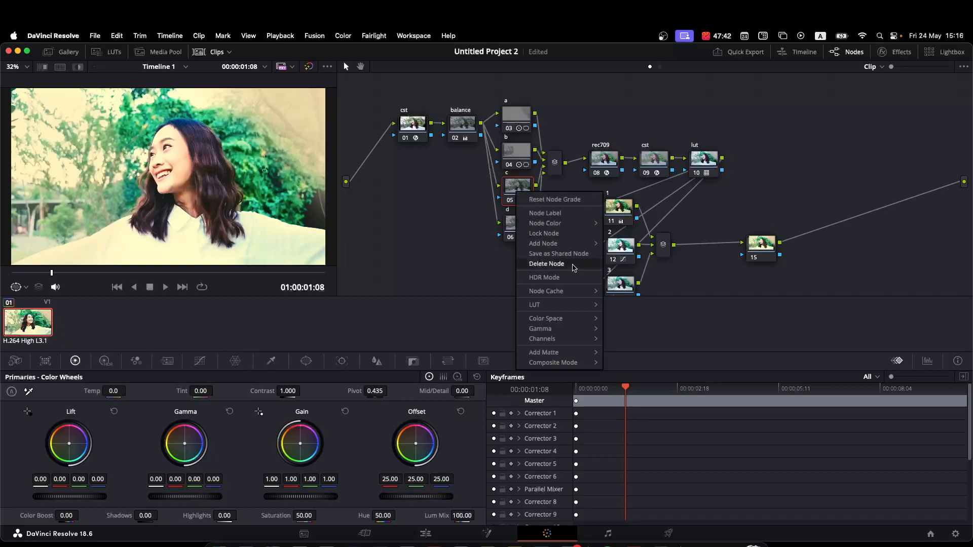
mouse_move(592, 364)
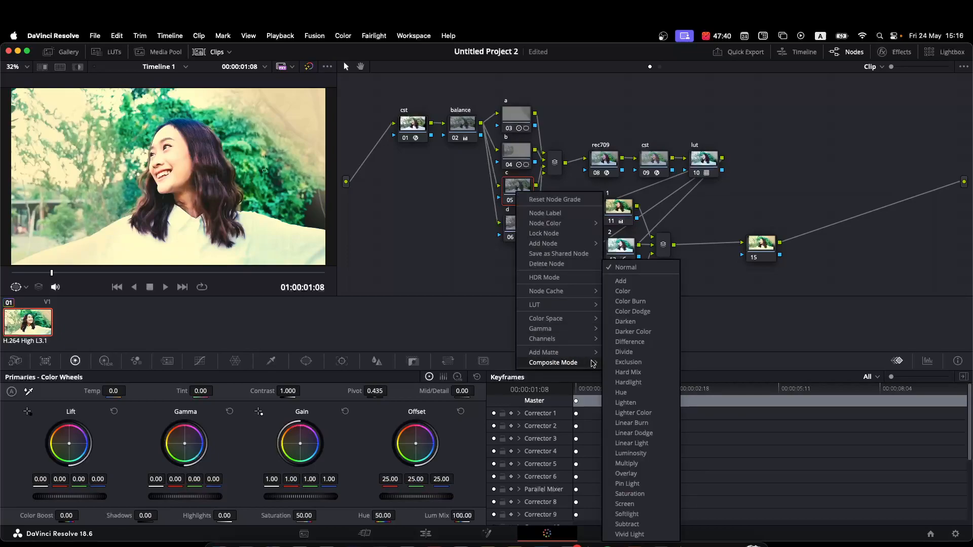
click(627, 514)
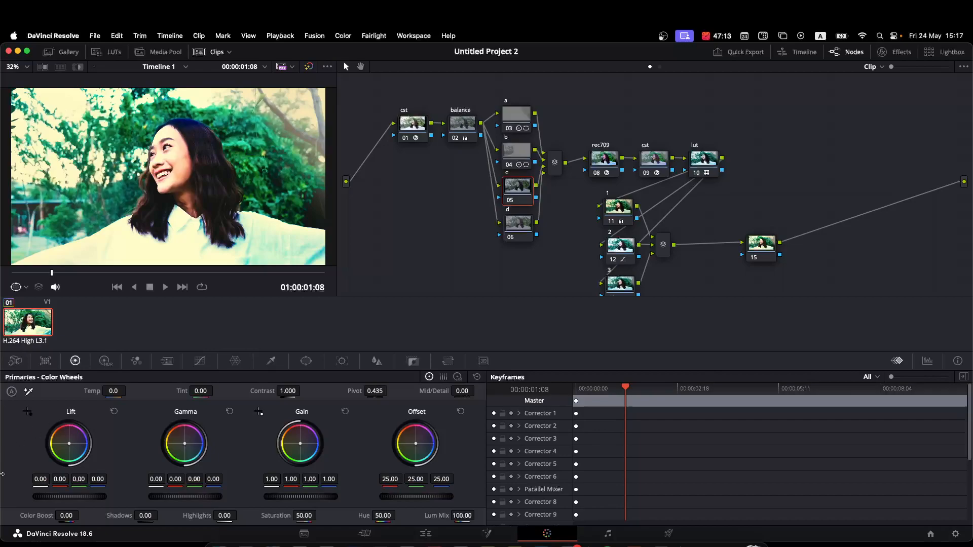
Step: Set node c's lift to about 0.07, gamma 0.03, gain 1.08 and saturation 12.80, and raise its linked blur radius to about 0.73
drag(71, 501, 82, 501)
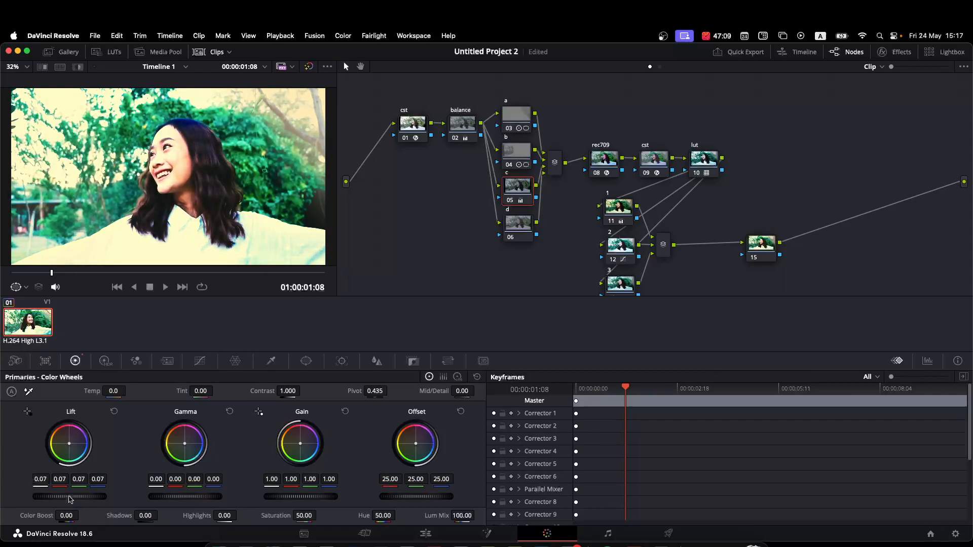
drag(190, 497, 193, 497)
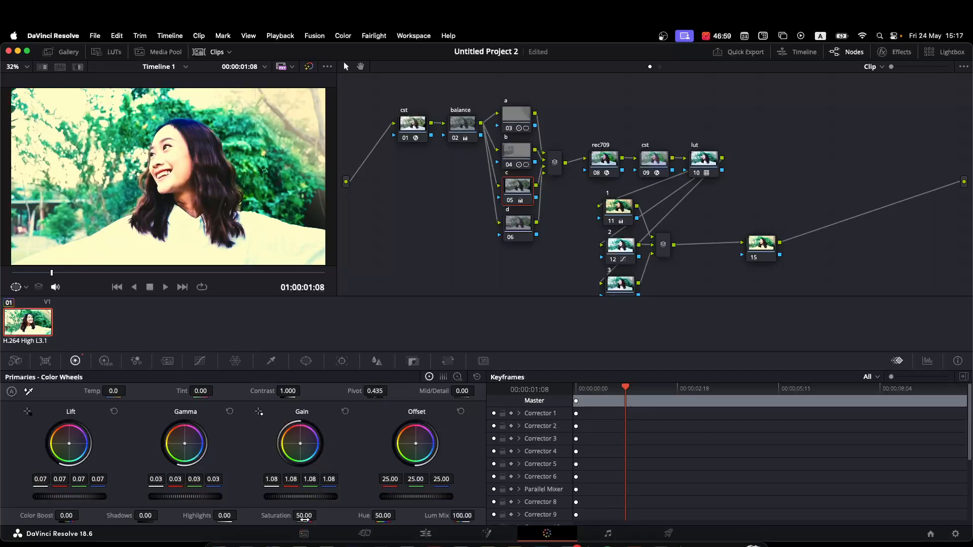
drag(319, 515, 319, 514)
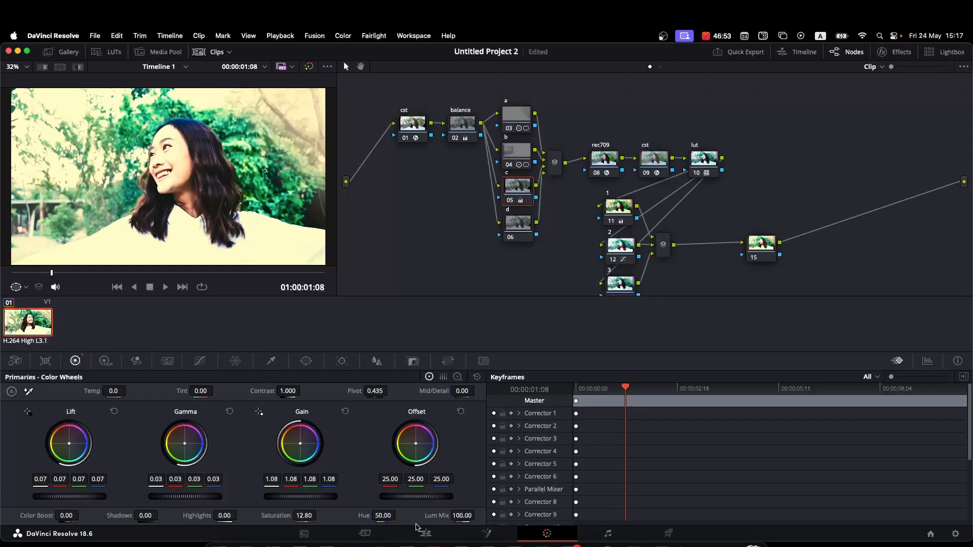
click(377, 362)
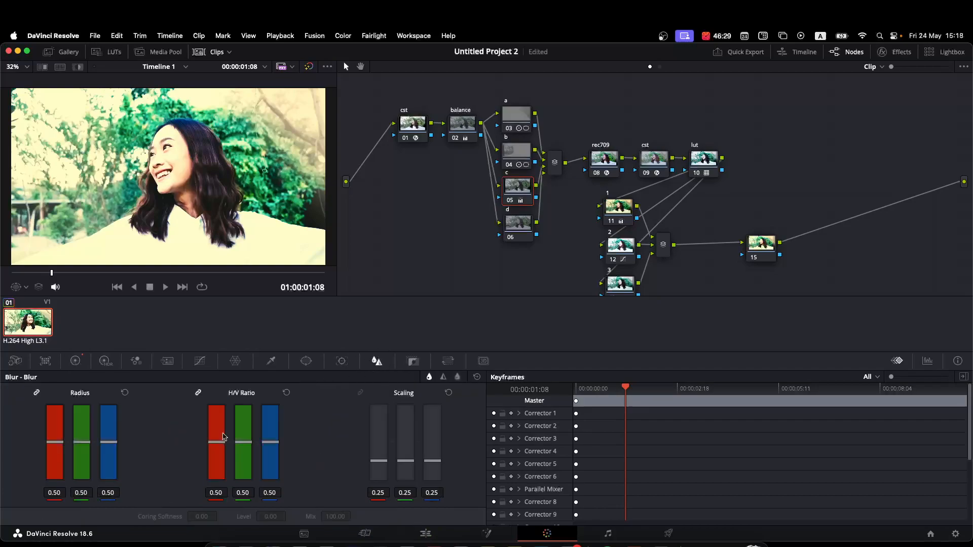
drag(108, 443, 111, 418)
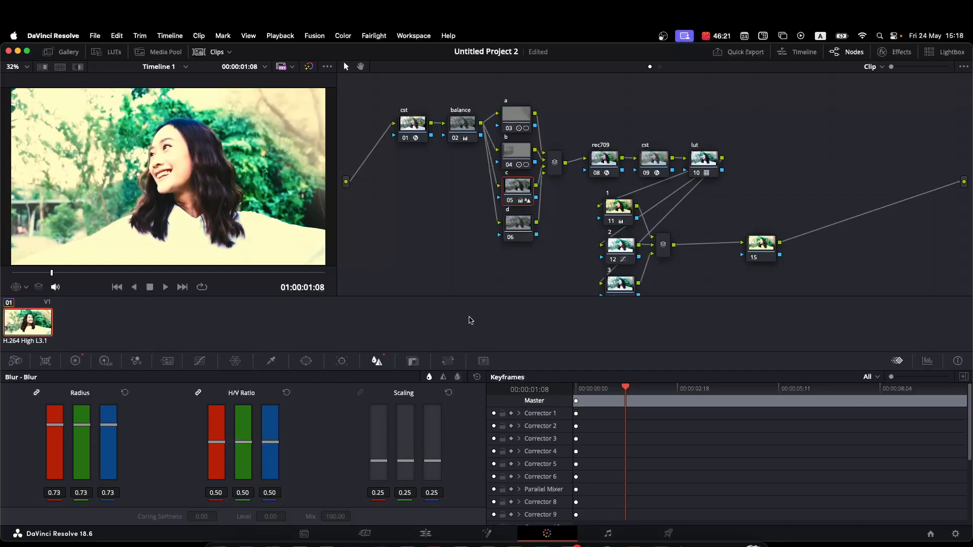
Step: Darken node c with lift at about -0.05, gamma at 0.00 and gain at about 0.93
click(75, 360)
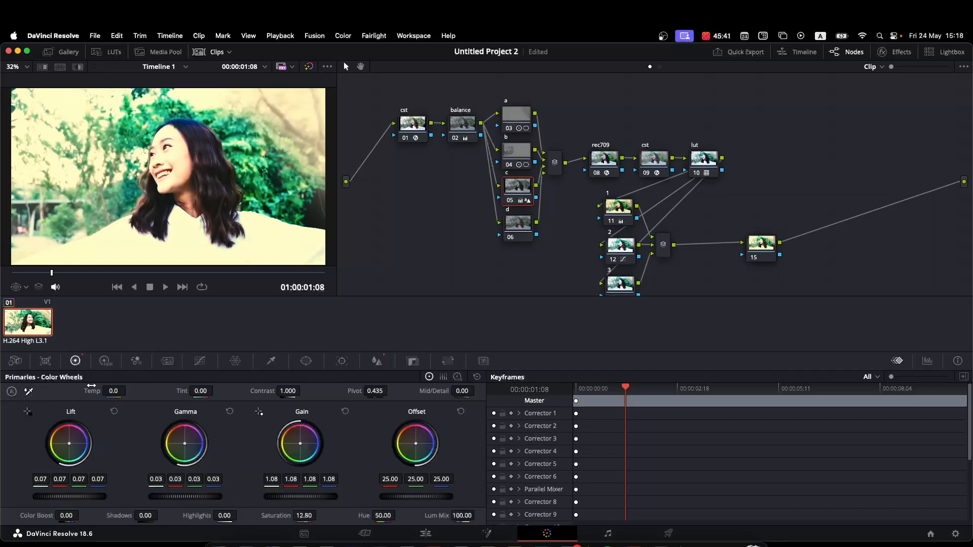
drag(69, 495, 42, 496)
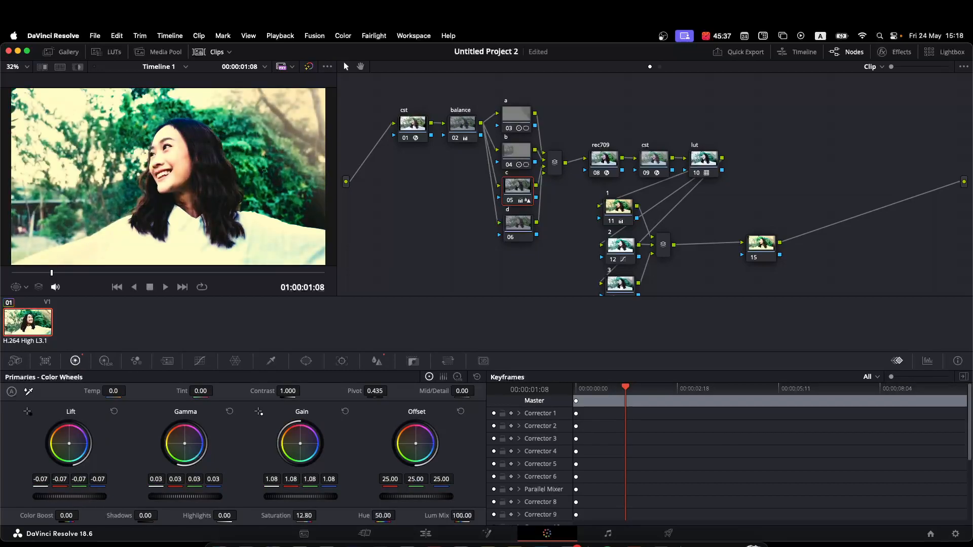
drag(185, 496, 154, 497)
mouse_move(303, 497)
mouse_down()
mouse_move(276, 497)
mouse_move(298, 495)
mouse_up()
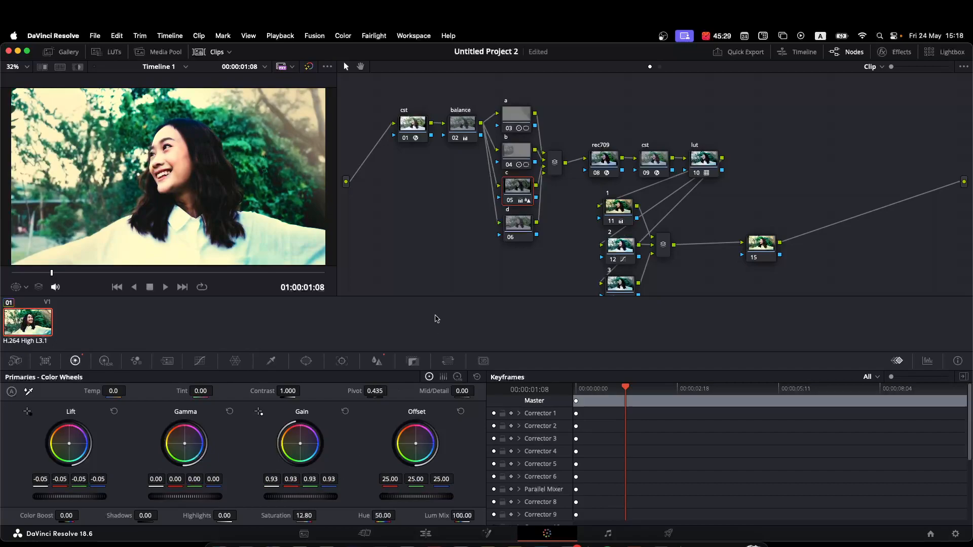
Step: Try adding the Aperture Diffraction effect from Resolve FX Light to node 3, declining the Studio purchase offer
click(625, 285)
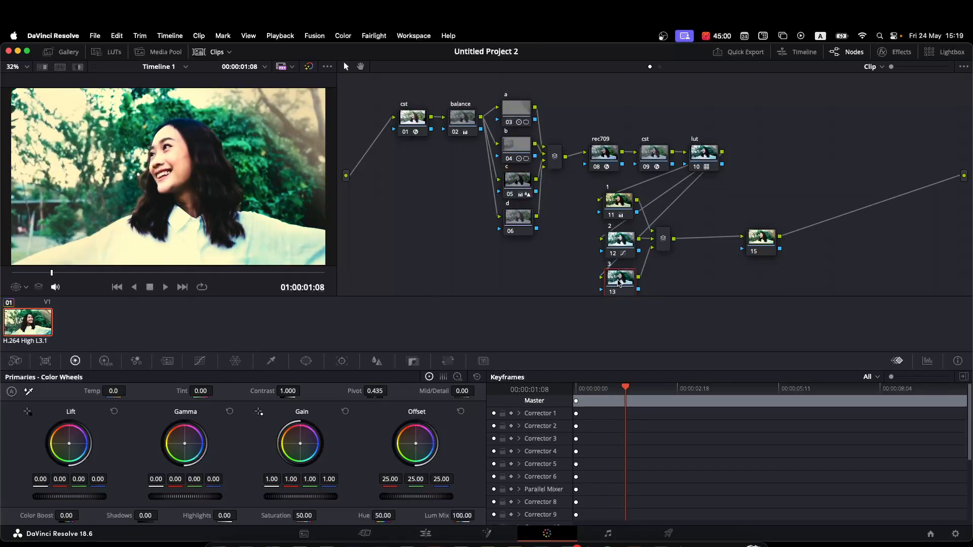
click(621, 284)
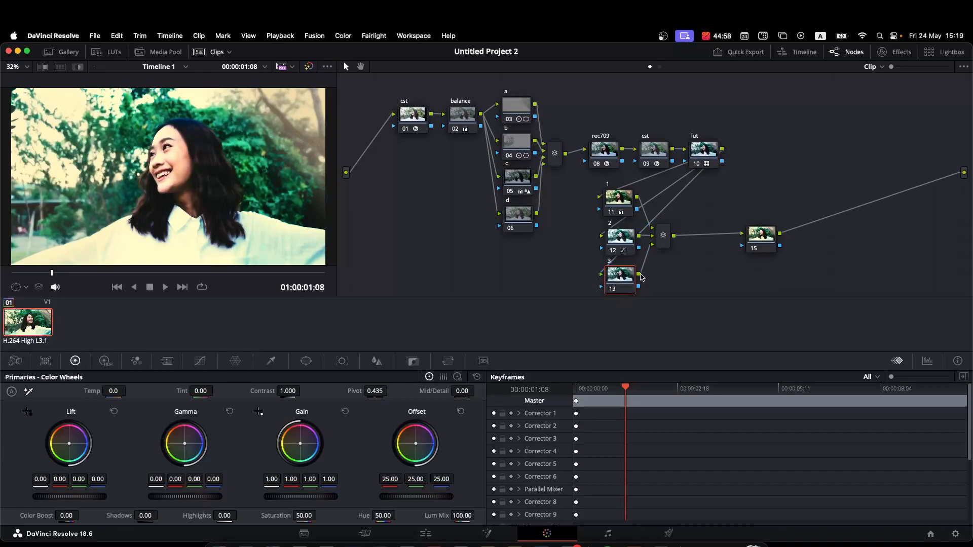
click(896, 52)
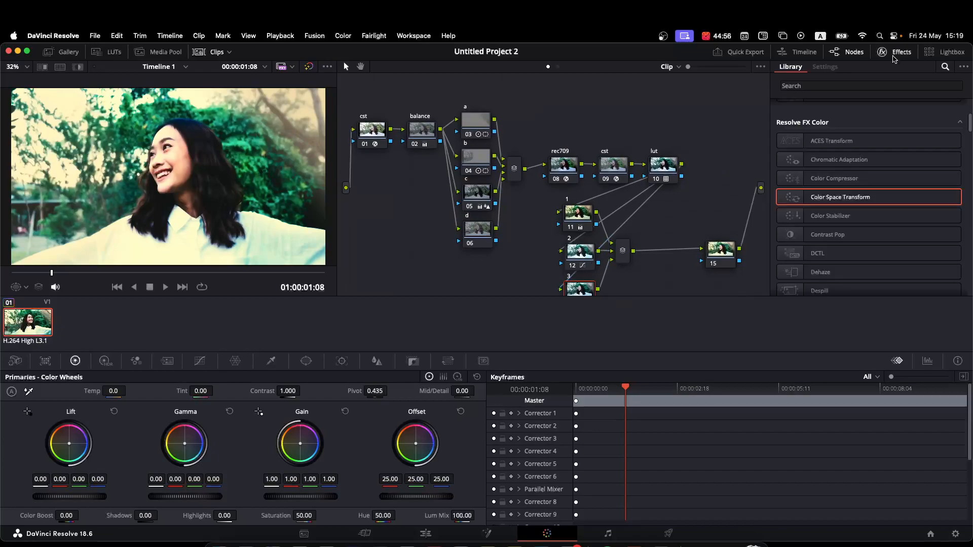
scroll(868, 213, down, 10)
scroll(870, 218, down, 5)
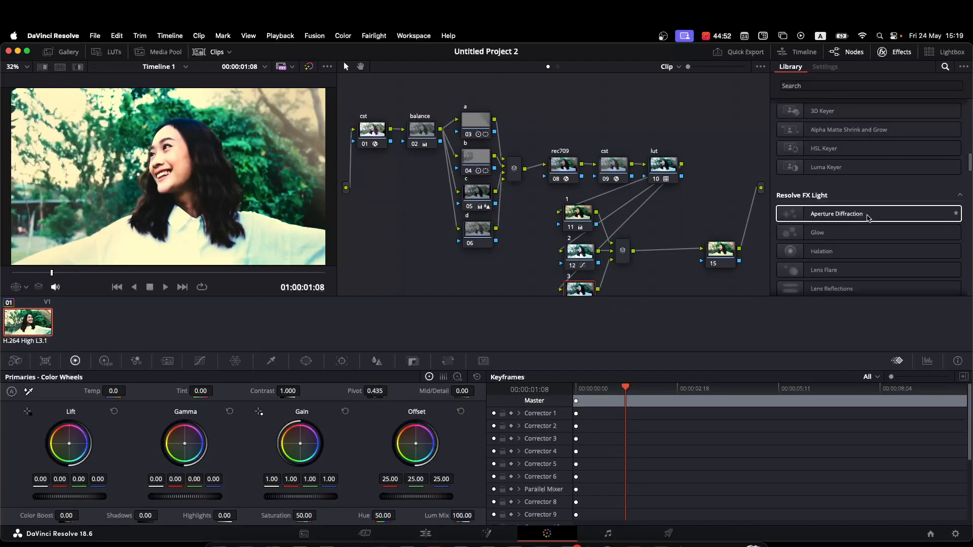
drag(855, 217, 582, 293)
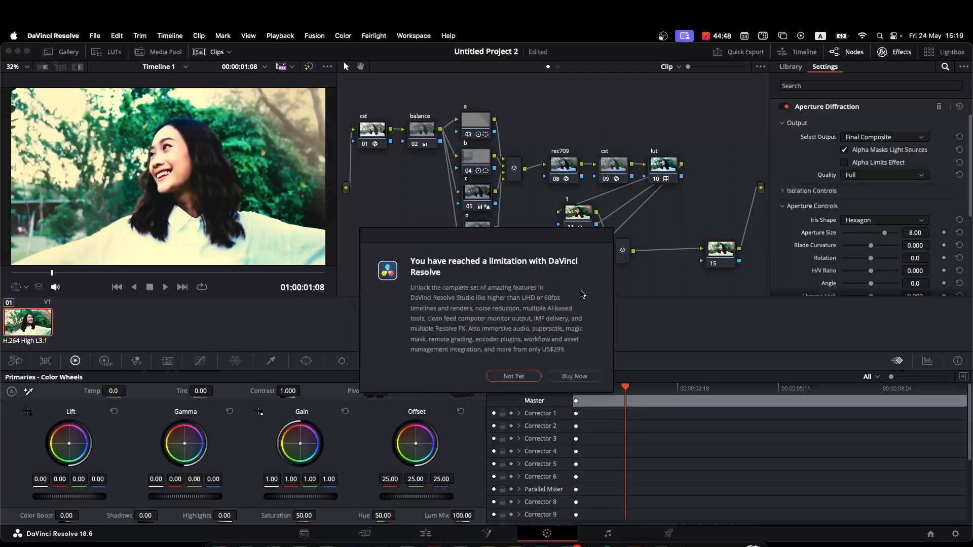
click(514, 376)
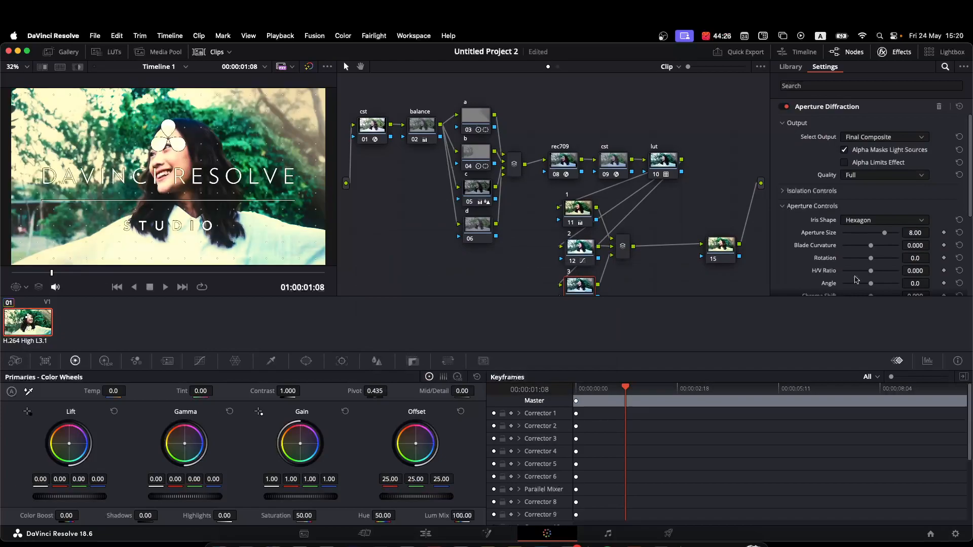
Step: Set the Aperture Diffraction quality to Half (Faster) and increase its aperture size
click(872, 176)
click(868, 200)
scroll(866, 197, down, 2)
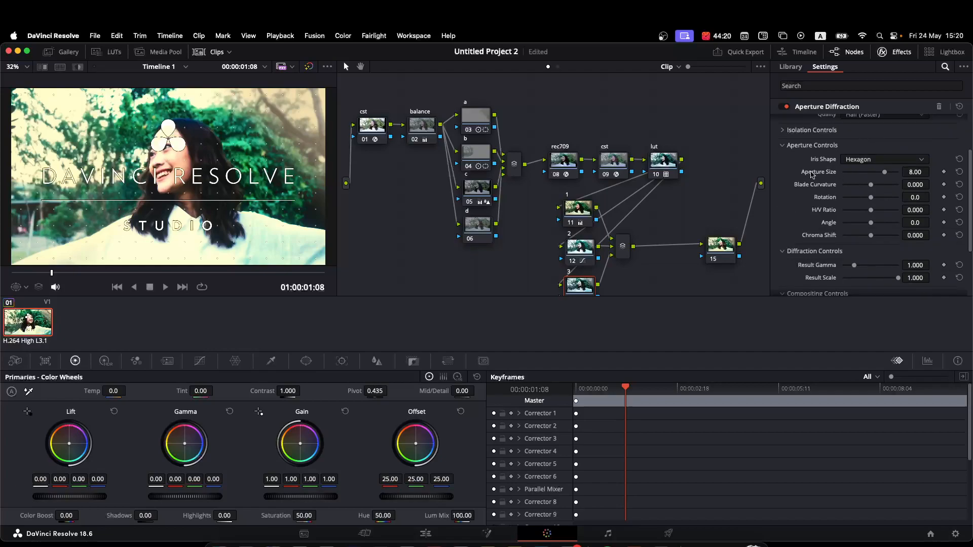
drag(885, 173, 902, 174)
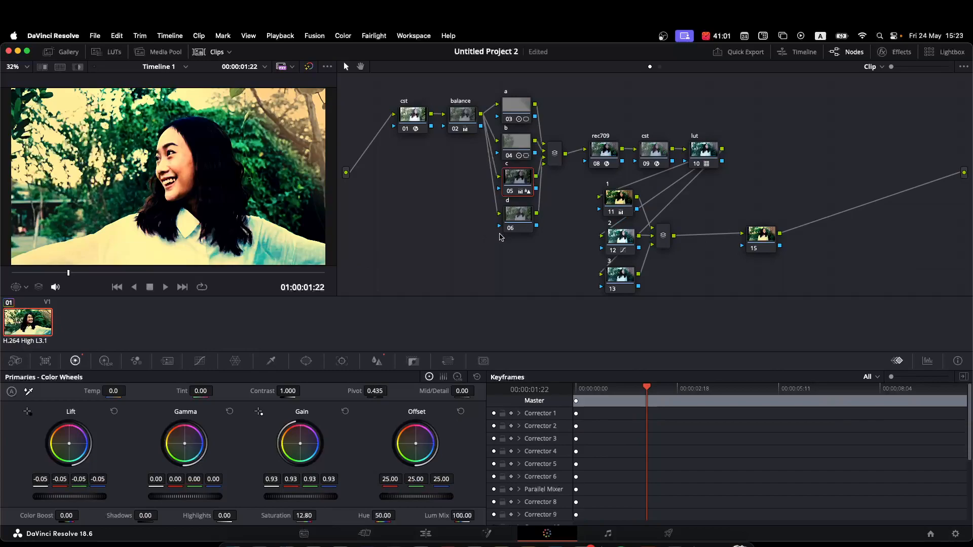
Step: Save the project
key(super+s)
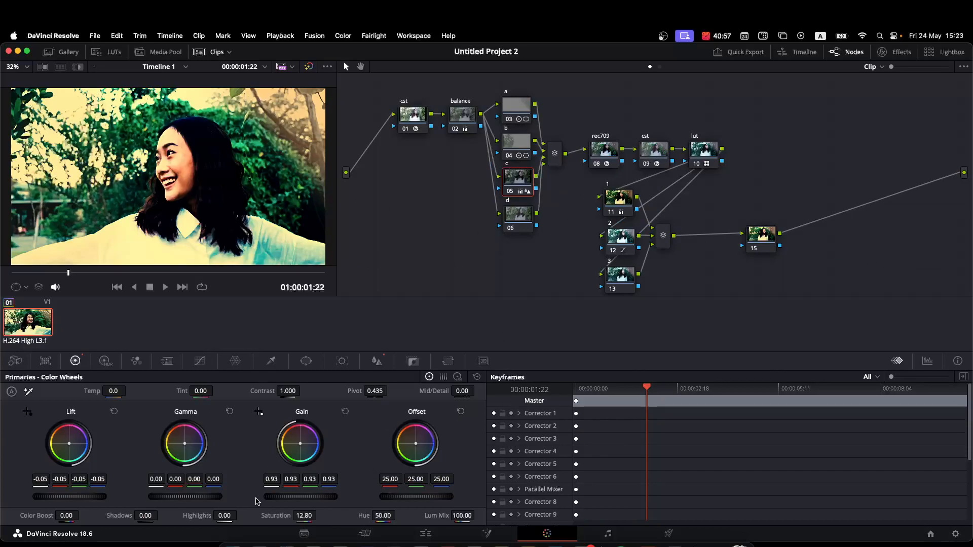